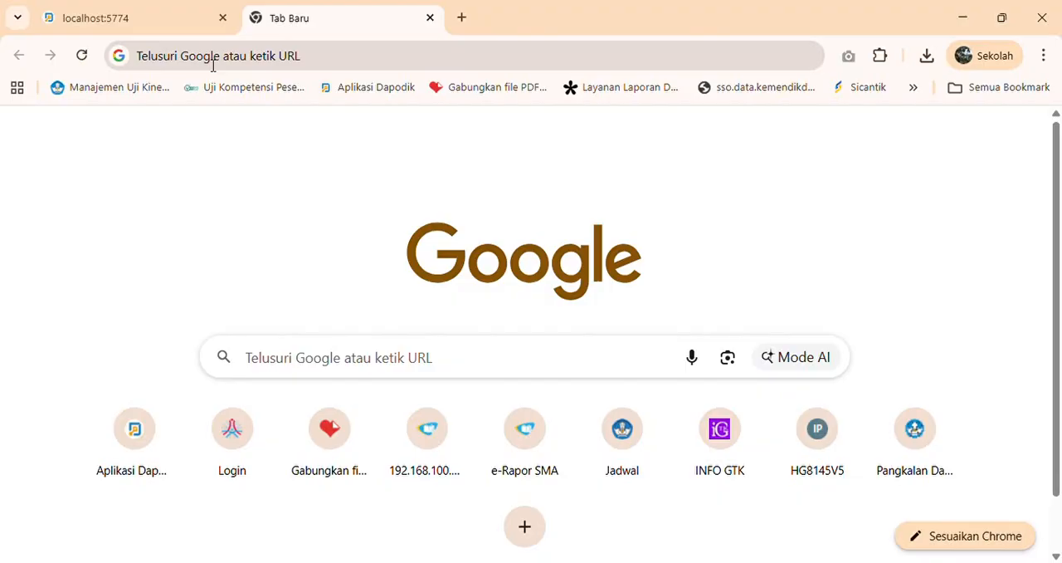
- Log in to Dapodik with the saved credentials for 2025/2026 Genap and choose the Operator Sekolah role for SMA Negeri 1 Simpang Tiga
left_click(148, 20)
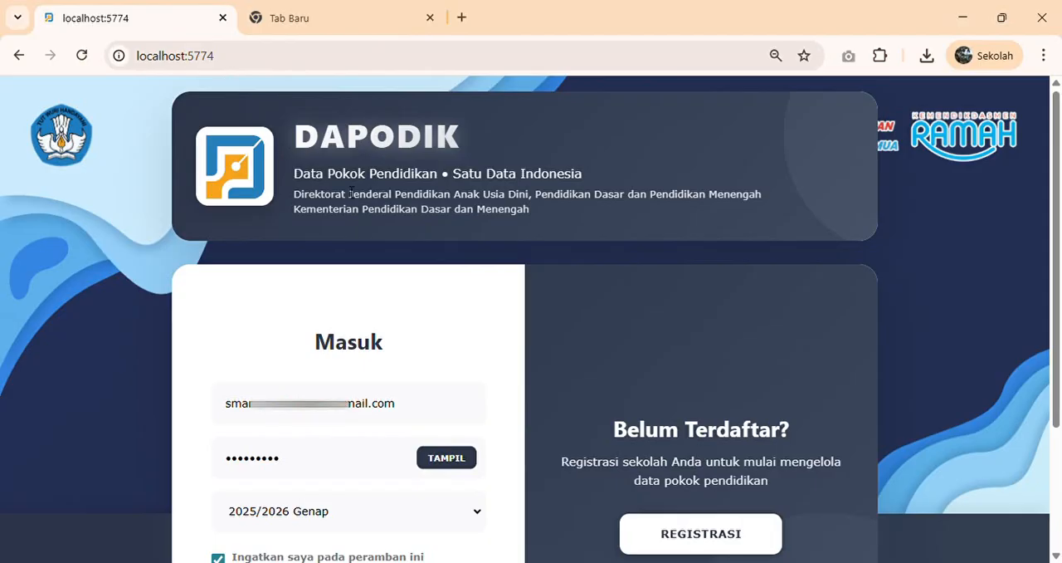
scroll(317, 304, "down", 1)
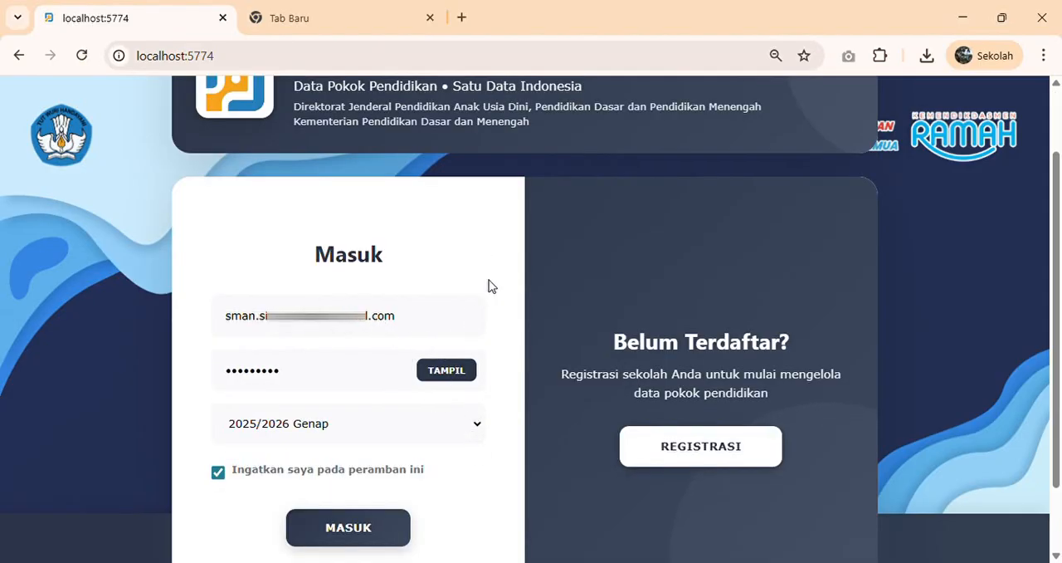
scroll(489, 284, "up", 1)
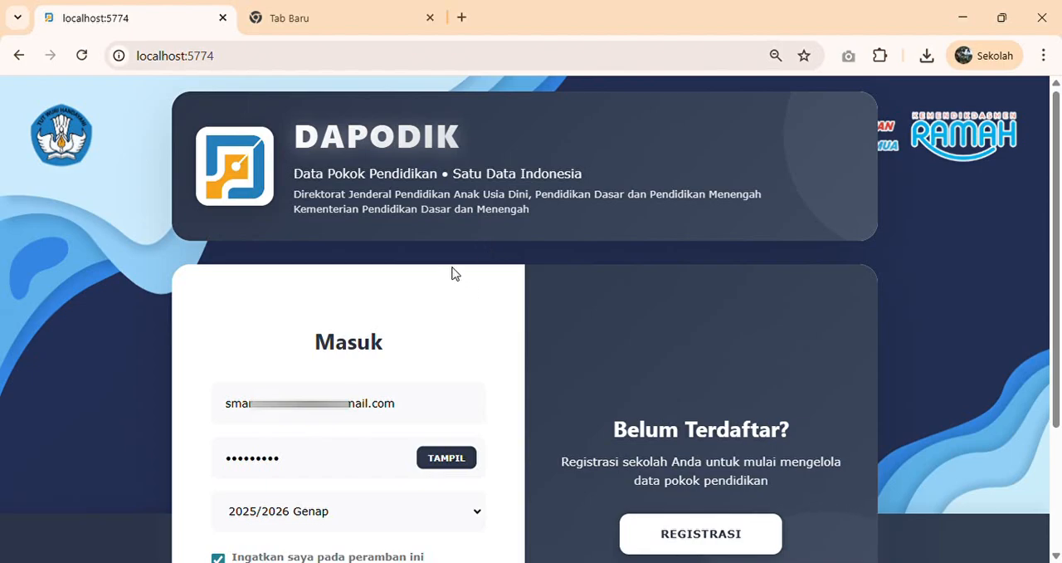
scroll(455, 274, "down", 1)
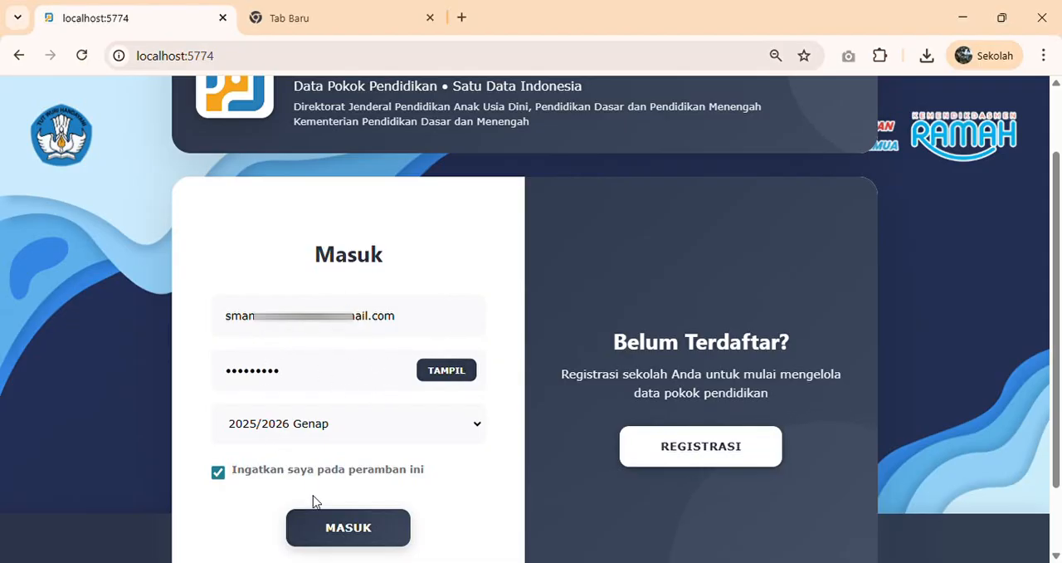
left_click(332, 531)
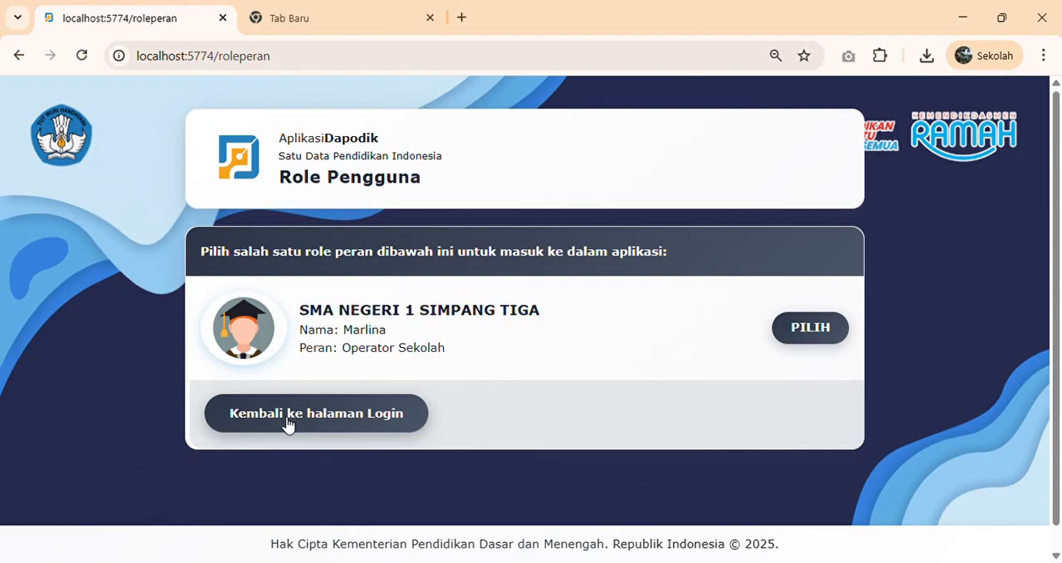
left_click(815, 327)
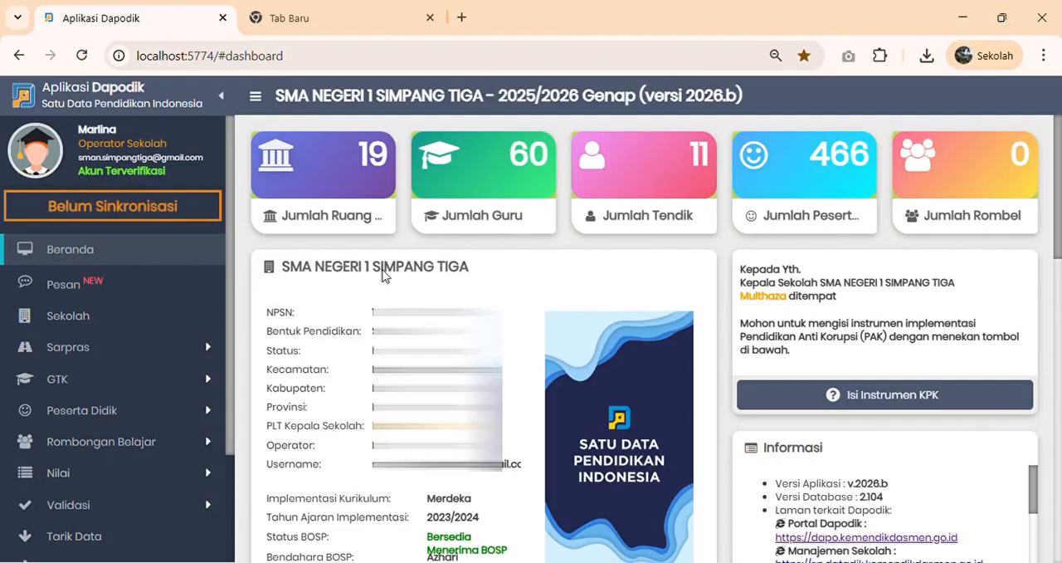
- Review the school summary and the Dapodik-related links in the dashboard's Informasi section
scroll(613, 272, "down", 1)
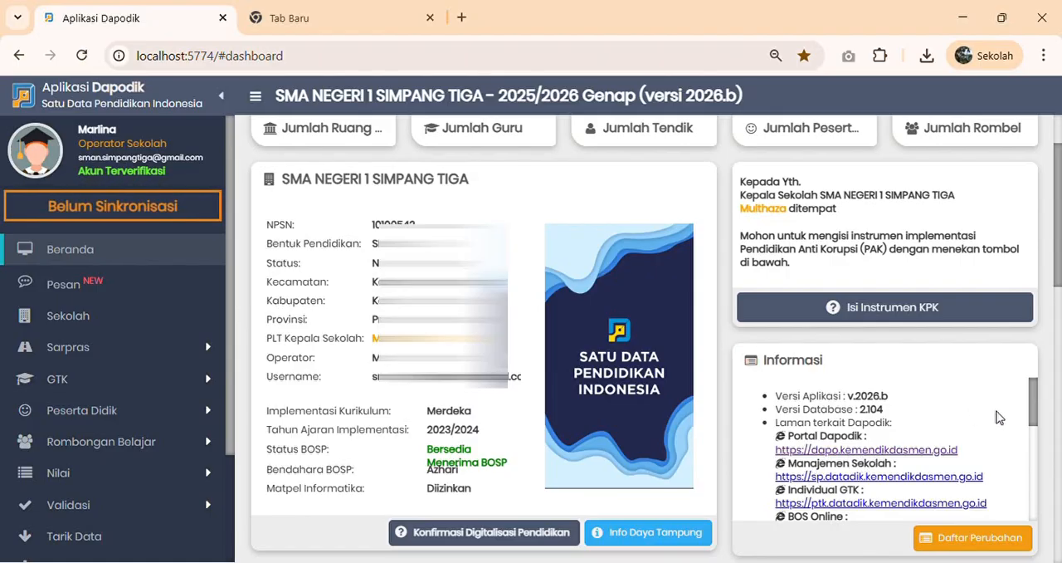
left_click_drag(1032, 404, 1032, 438)
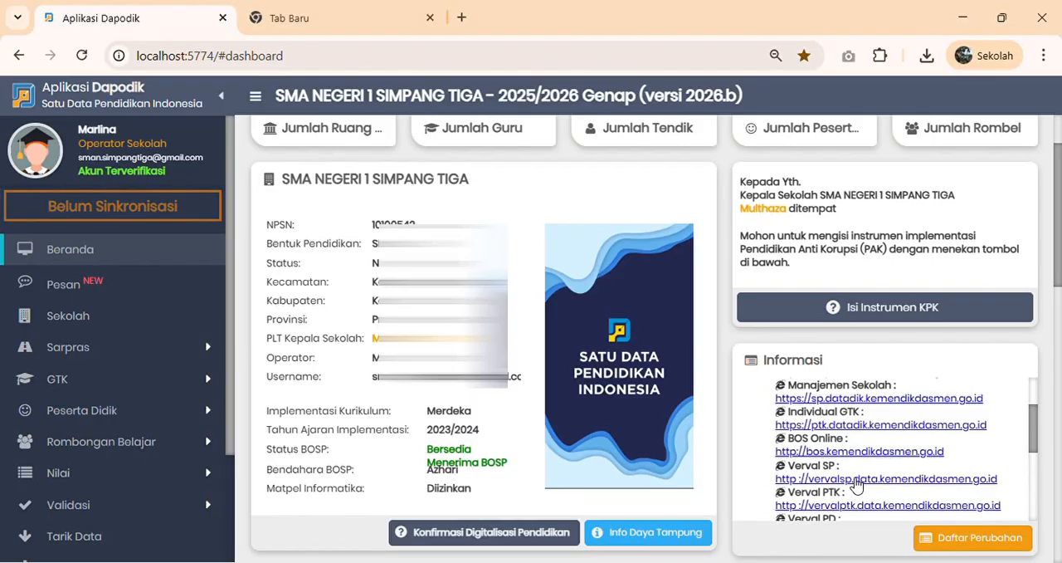
scroll(859, 484, "down", 1)
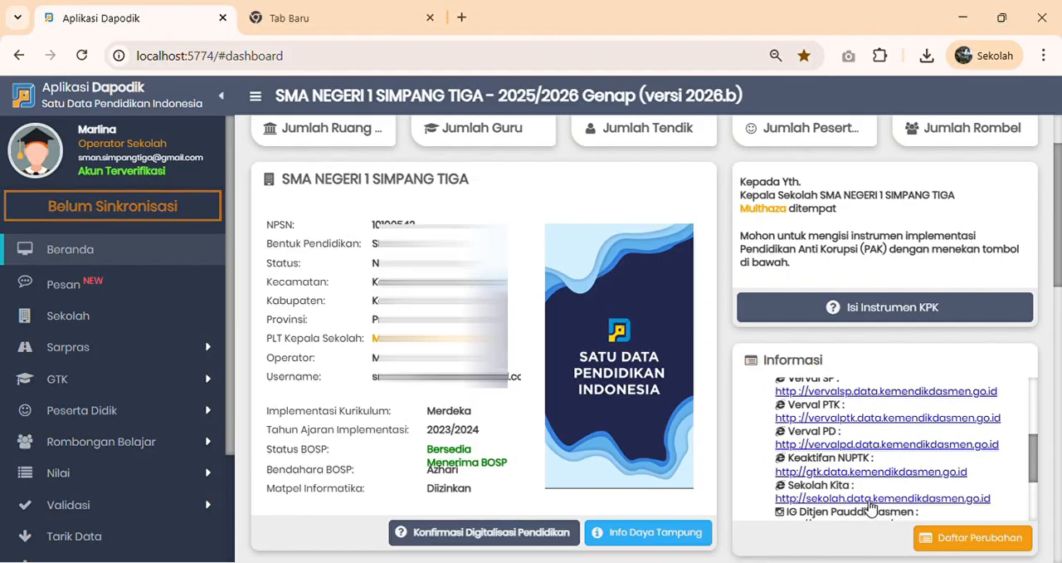
scroll(842, 471, "up", 1)
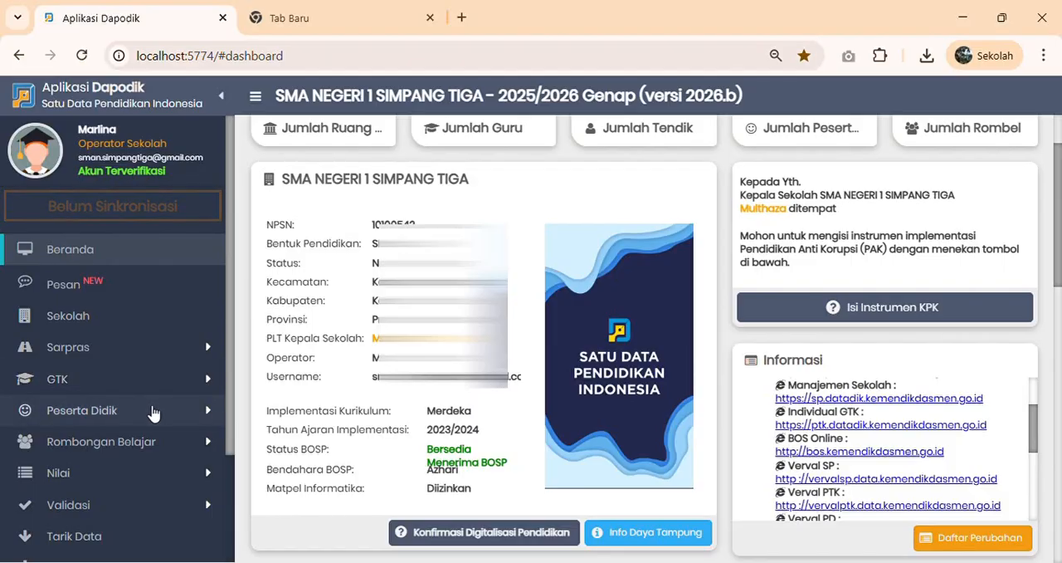
- Open the Sekolah page and display its Listrik detail data
left_click(75, 315)
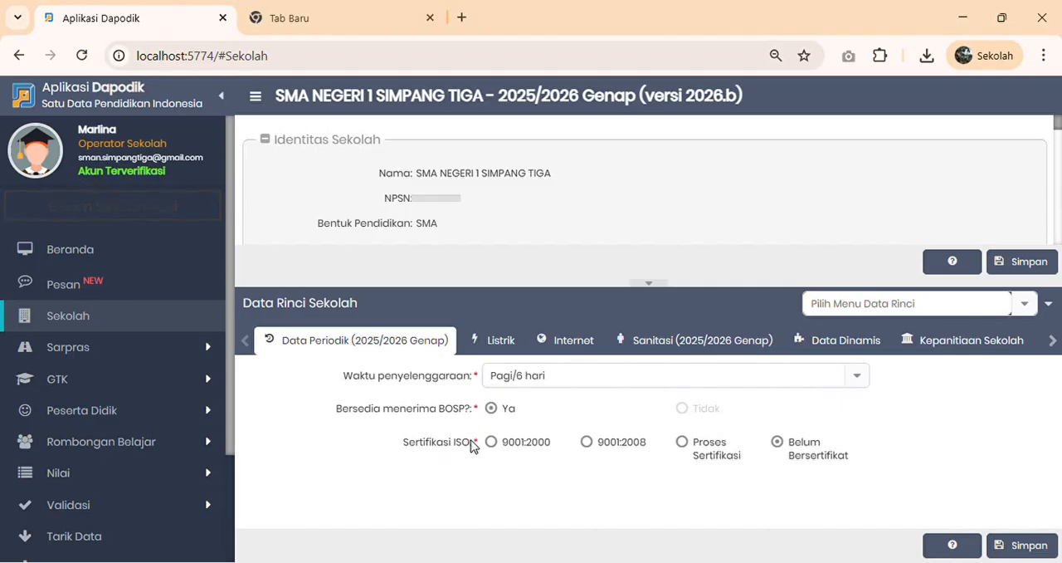
left_click(502, 342)
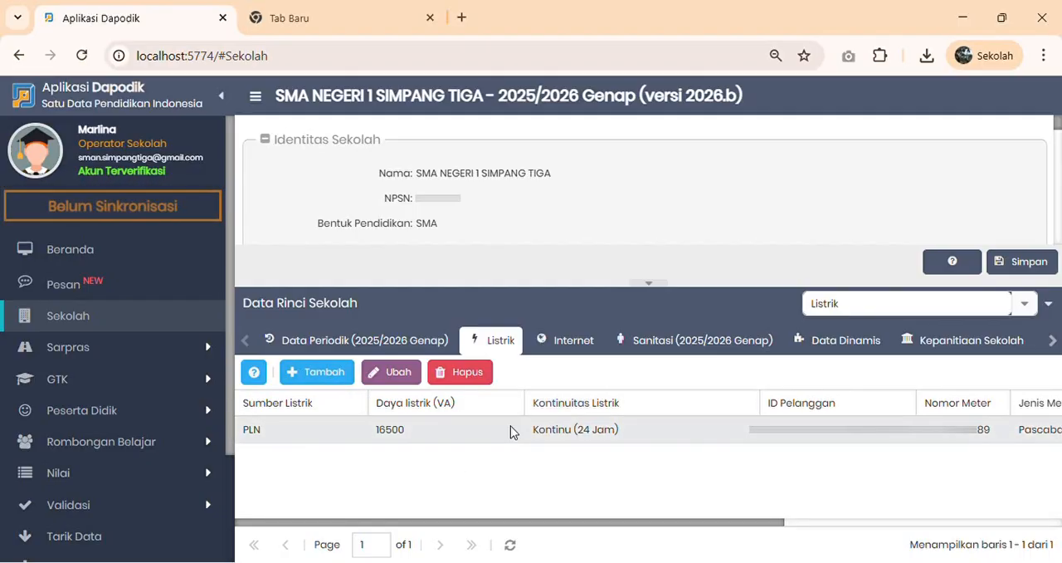
- Draft a new electricity record with source PLN and continuity Kontinu (24 Jam), and close the form without saving
left_click(343, 375)
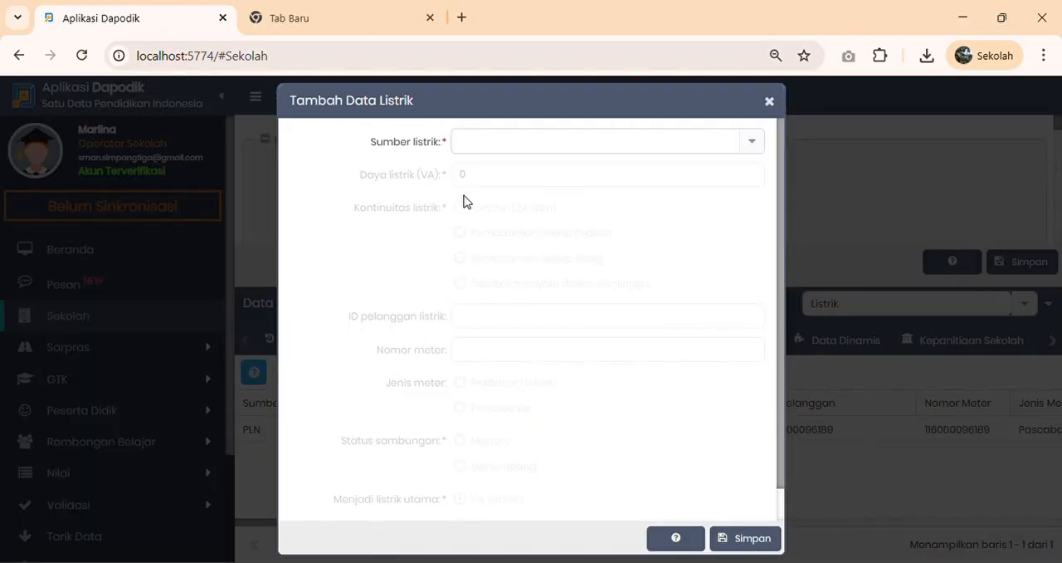
left_click(760, 150)
left_click(521, 171)
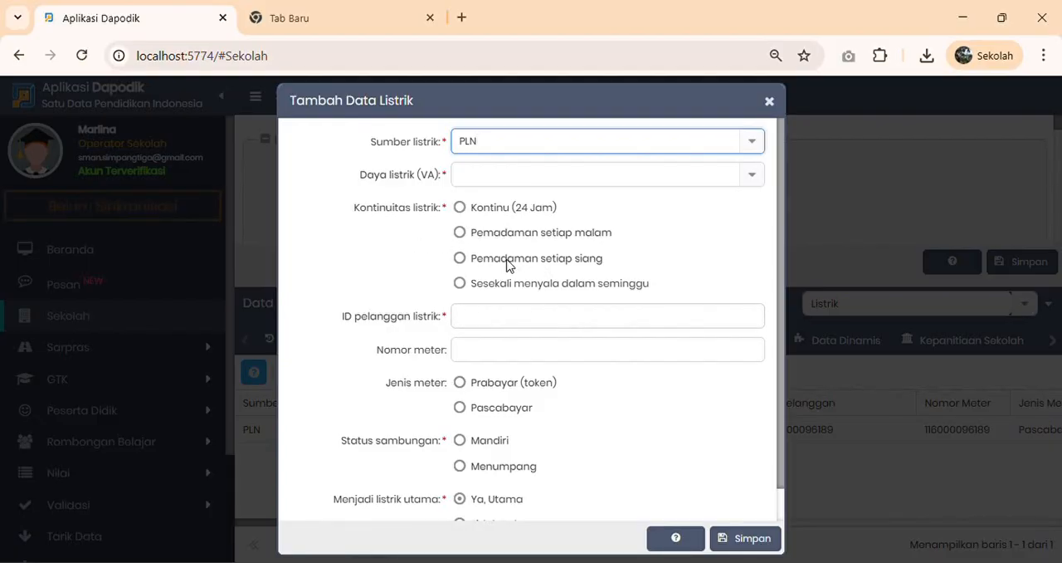
left_click(460, 208)
scroll(498, 265, "down", 1)
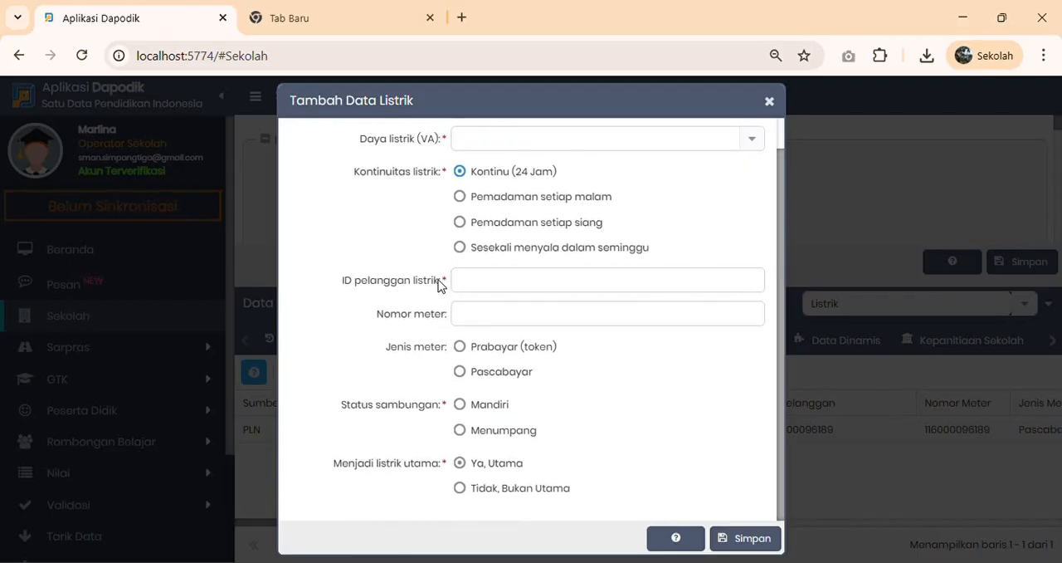
left_click(481, 285)
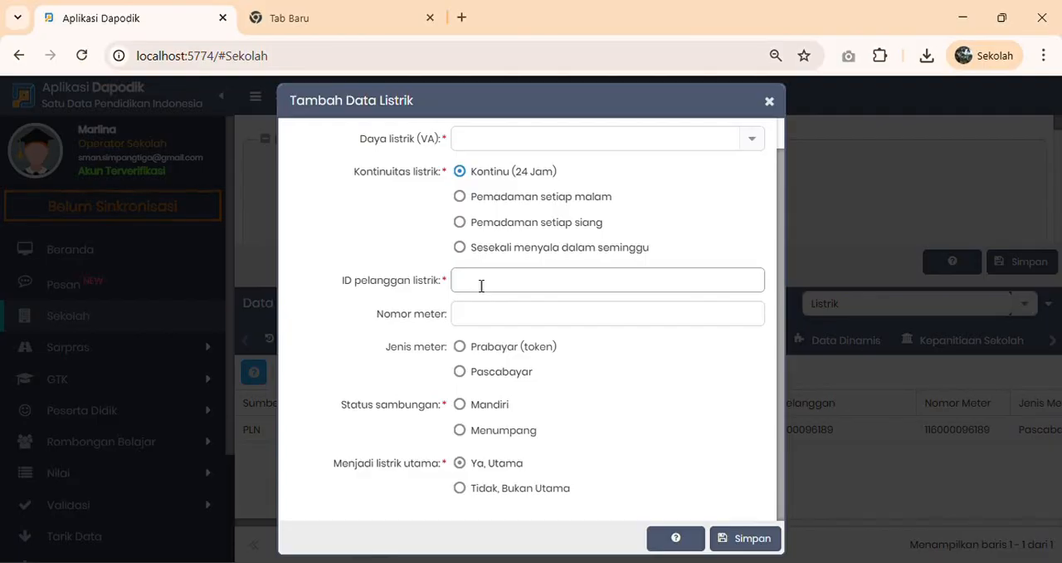
left_click(481, 285)
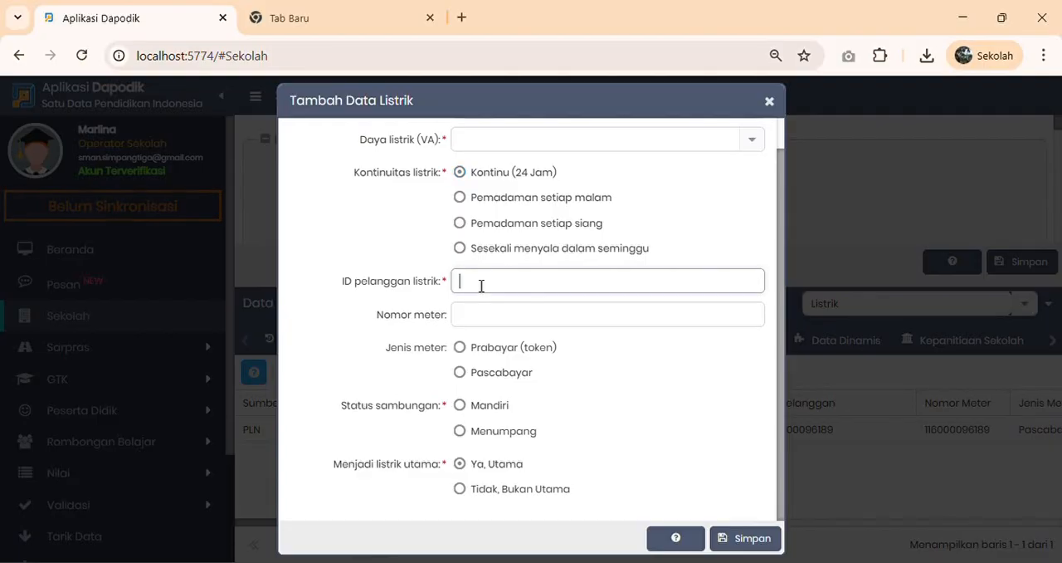
left_click(479, 322)
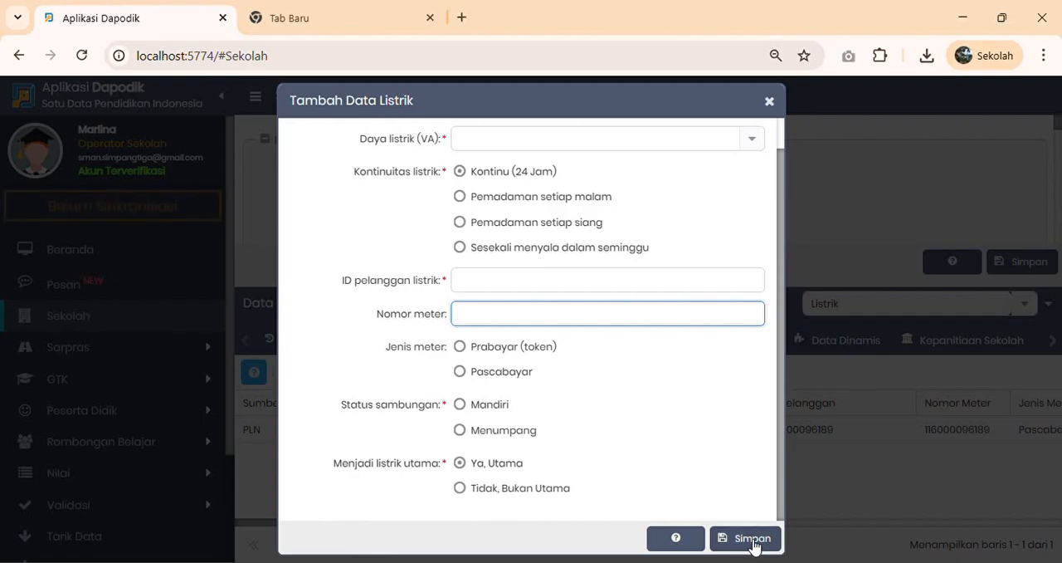
left_click(770, 101)
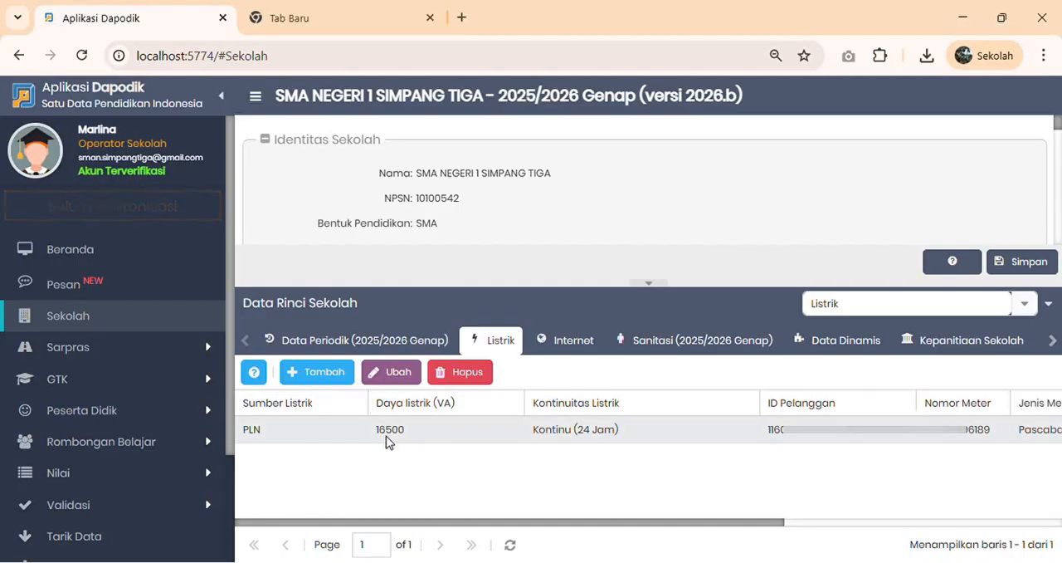
- Look over the existing PLN electricity record and switch to the school's Internet detail data
left_click(272, 435)
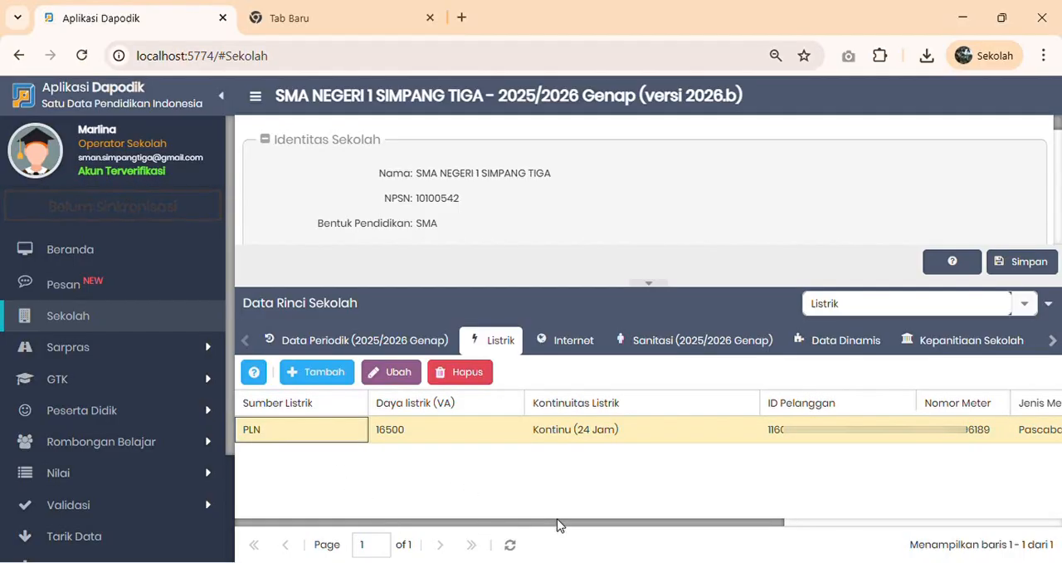
left_click_drag(556, 528, 449, 500)
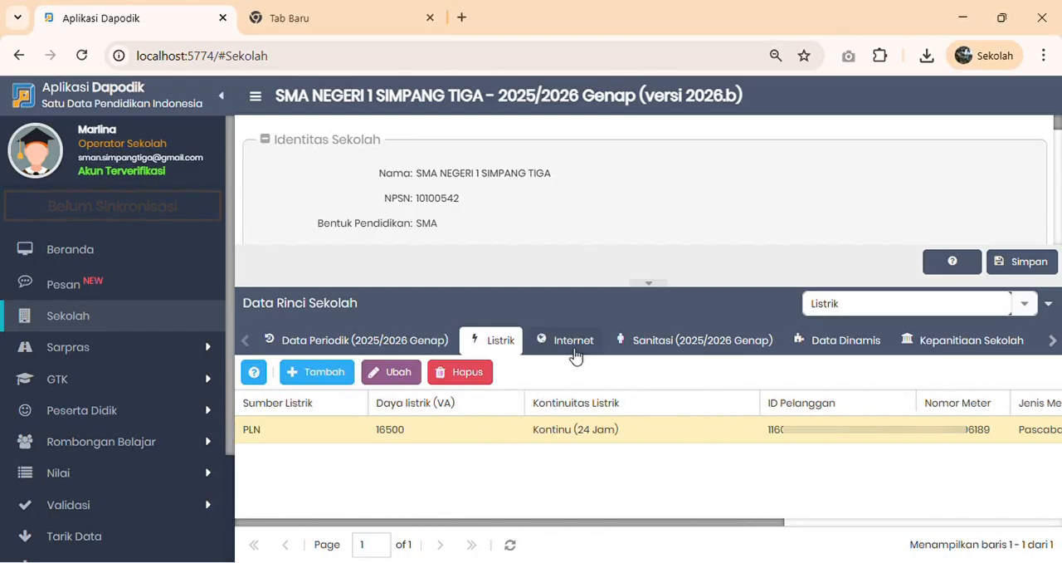
left_click(576, 355)
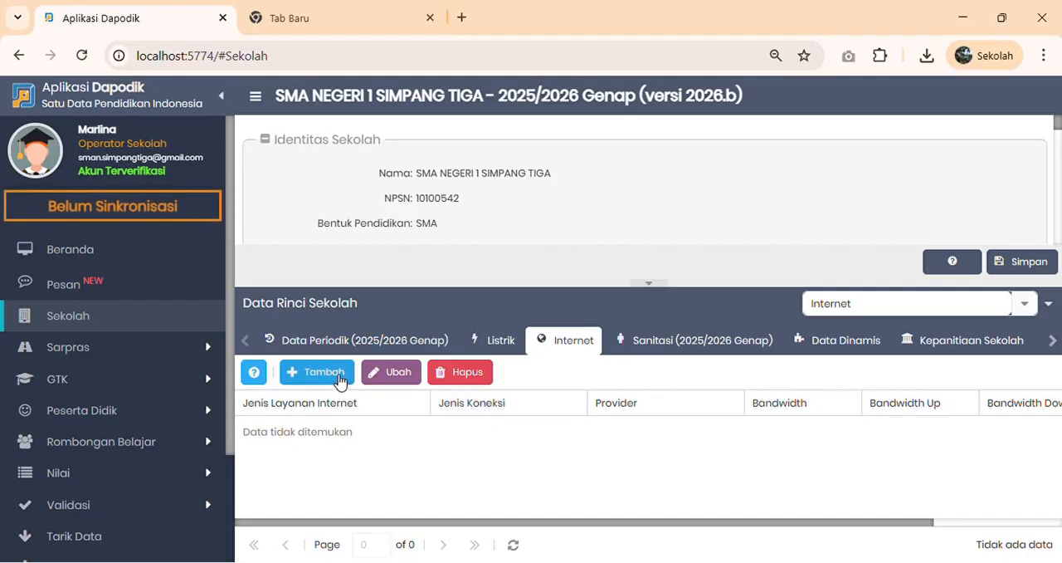
- Draft an internet record with service Wireless, connection Broadband, provider Telkomsel speedy and bandwidth 06 Mbps, and close the form without saving
left_click(337, 375)
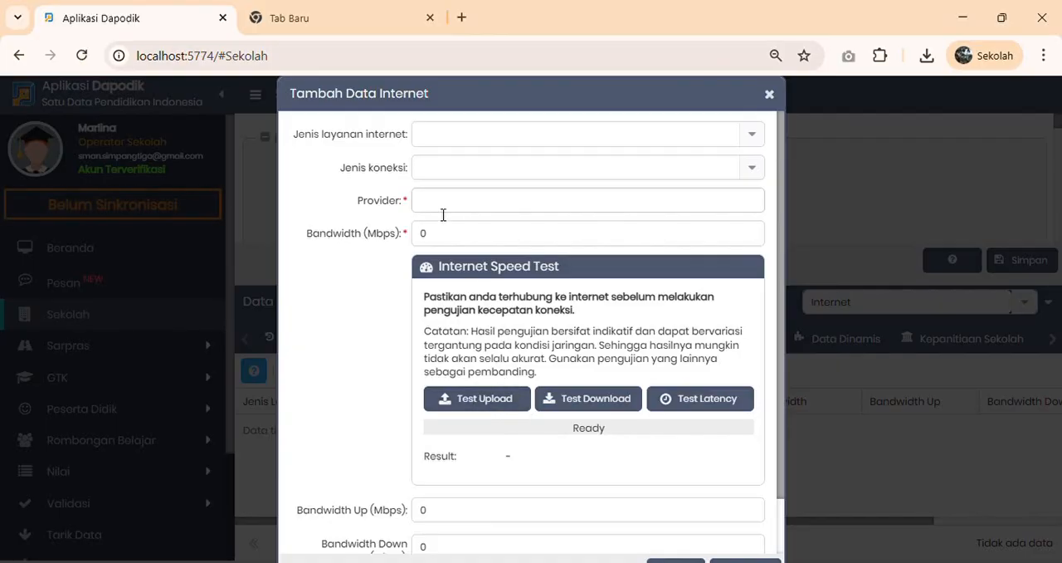
left_click(431, 136)
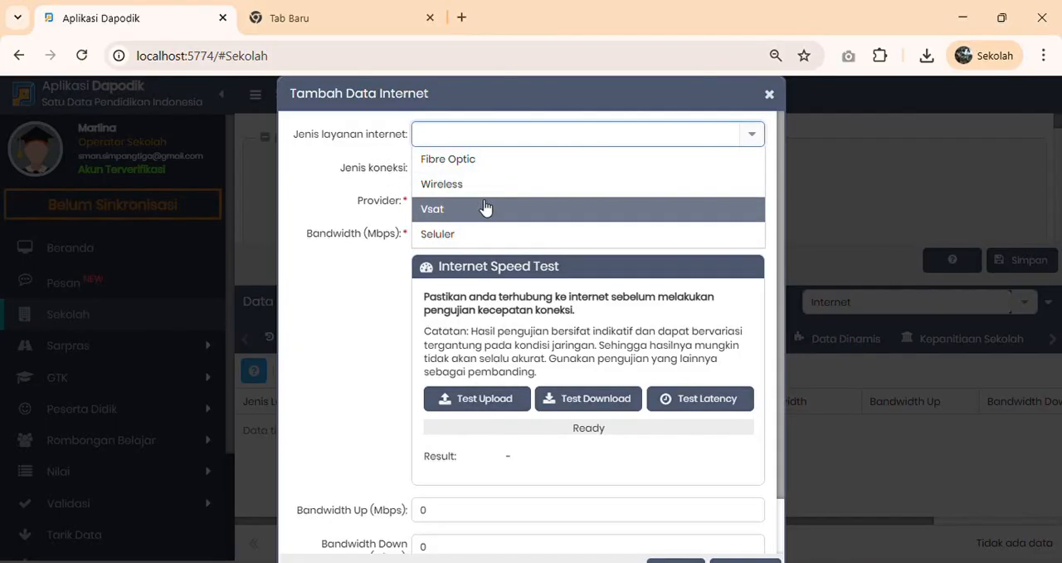
left_click(459, 186)
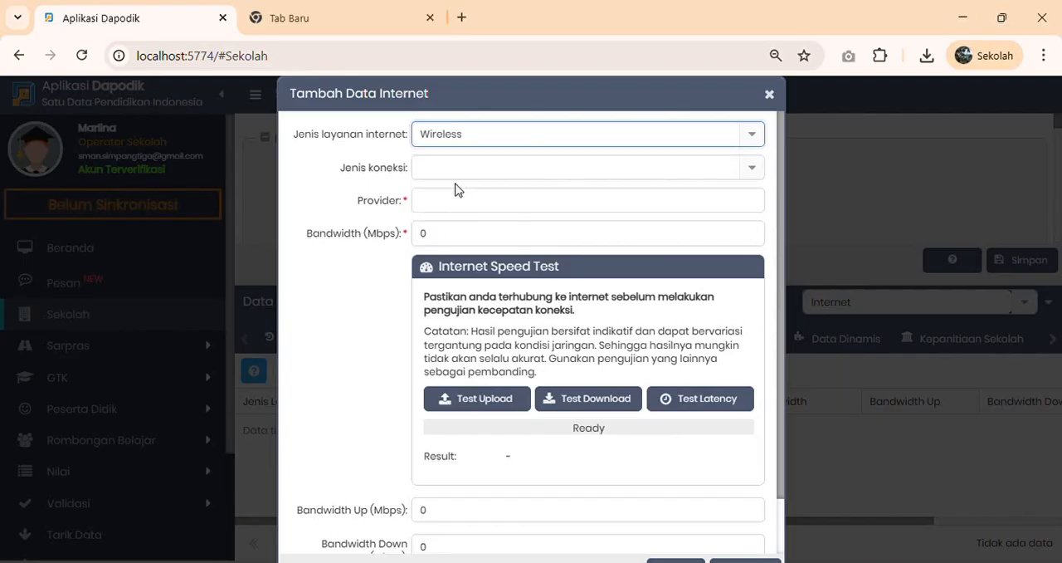
left_click(454, 177)
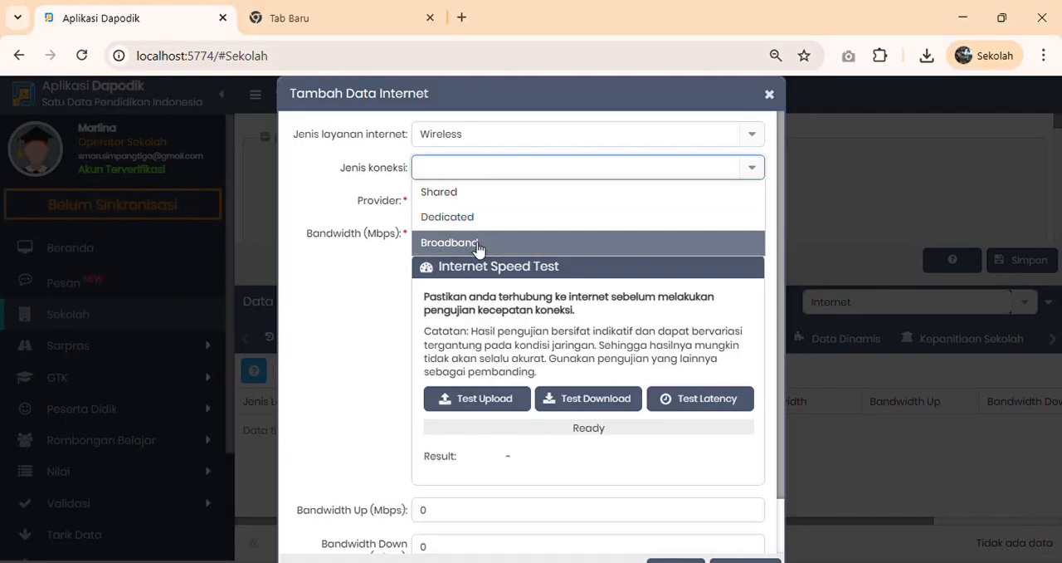
left_click(477, 242)
left_click(442, 207)
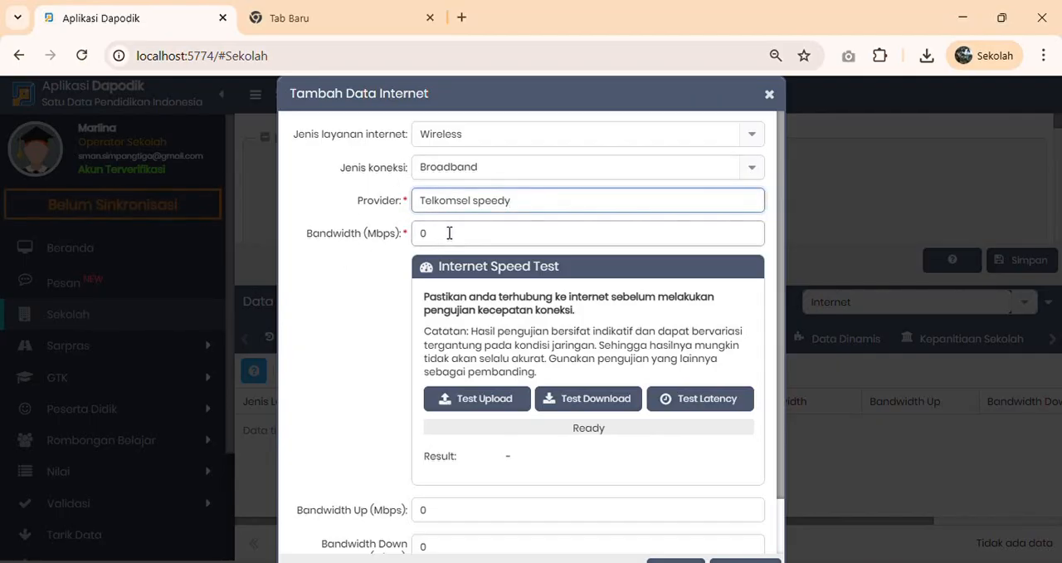
left_click(451, 234)
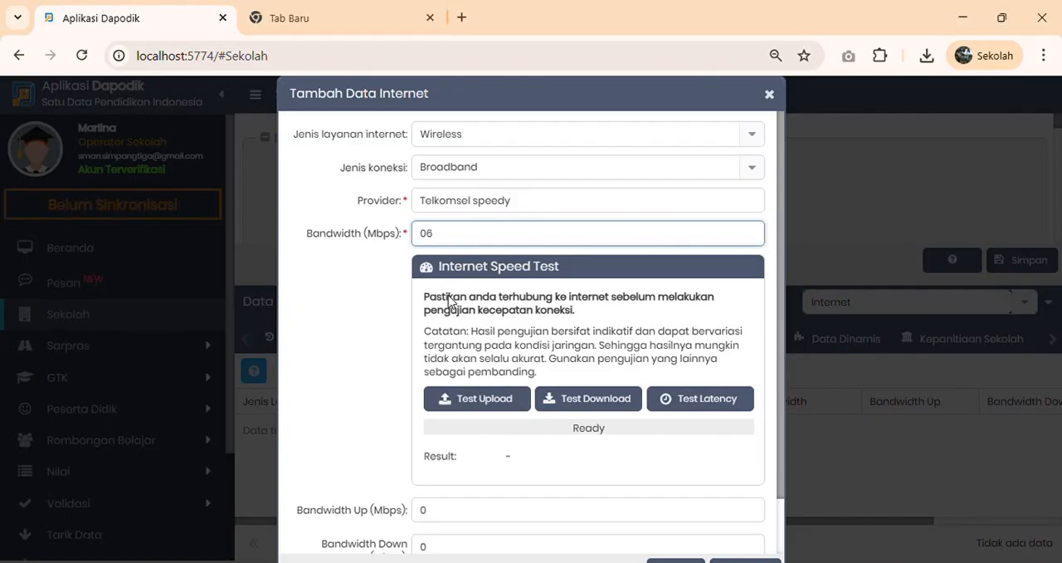
scroll(510, 406, "down", 1)
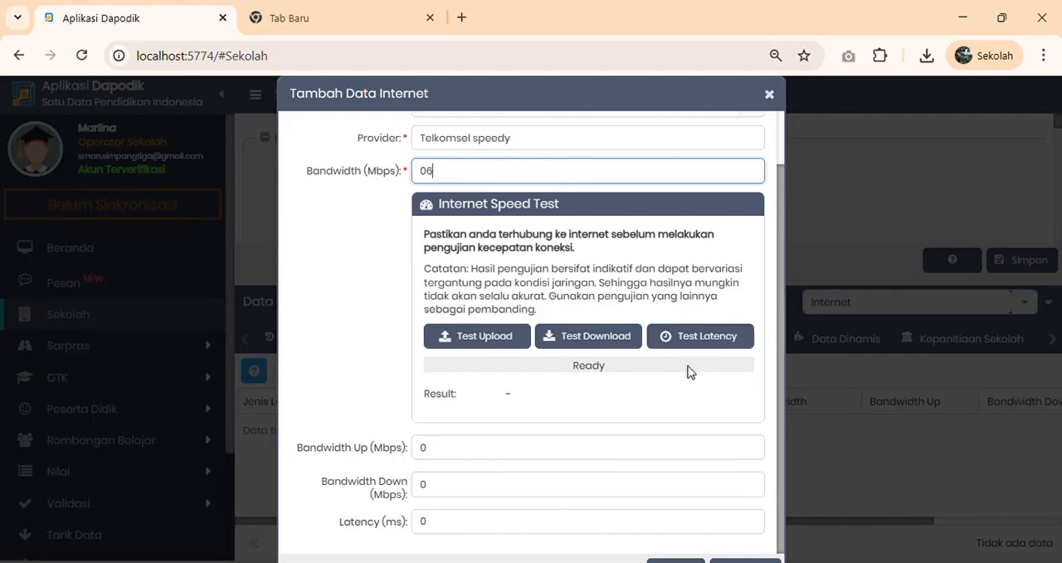
key("ctrl+minus")
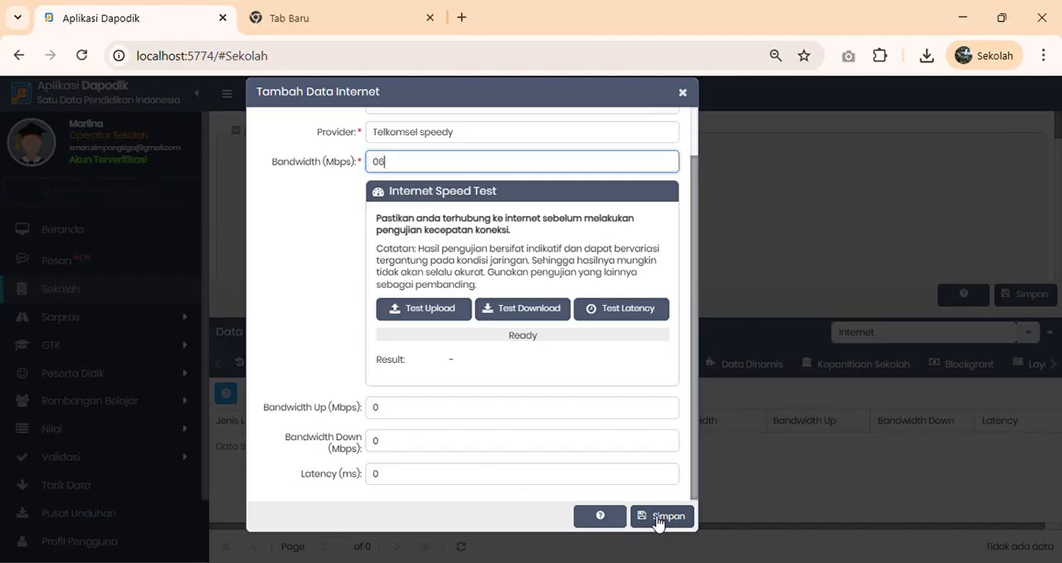
left_click(682, 92)
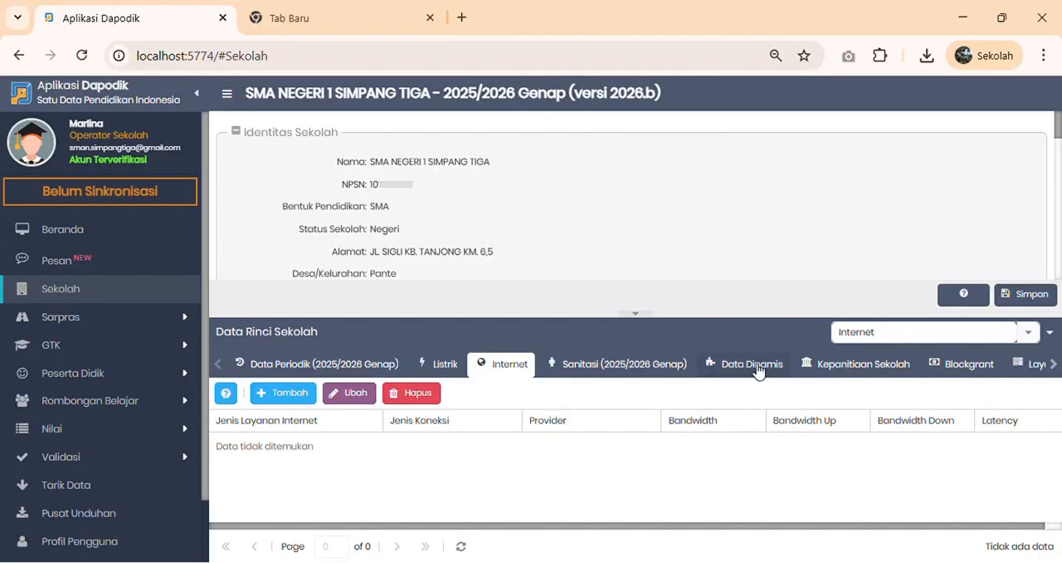
- In the 2025/2026 Genap sanitation data, set Sumber air to Sumur terlindungi, Sumber air minum to Tidak Ada and Kecukupan air bersih to Cukup sepanjang waktu
left_click(612, 372)
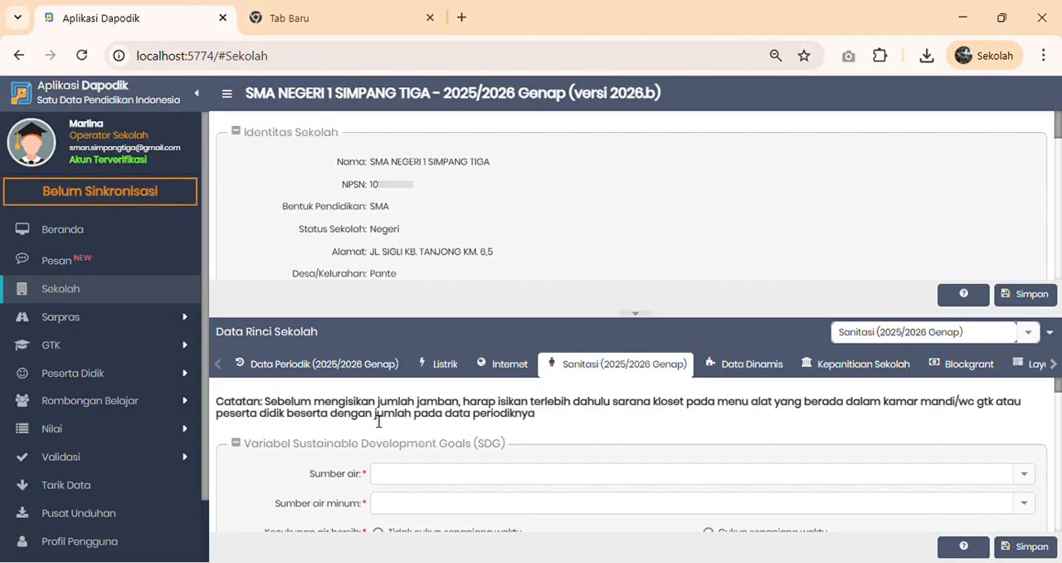
scroll(378, 421, "down", 2)
scroll(410, 458, "up", 2)
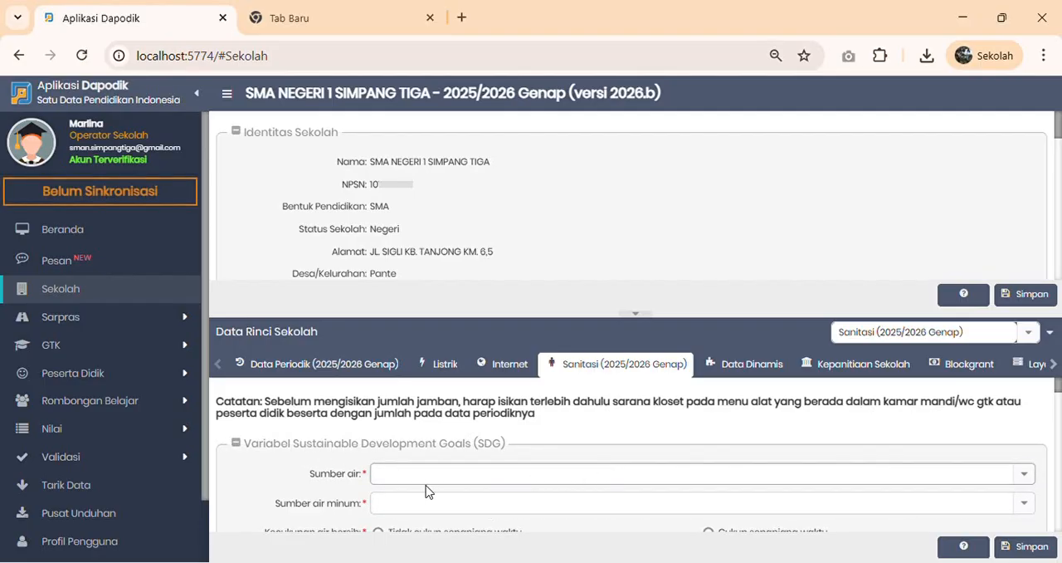
left_click(1026, 478)
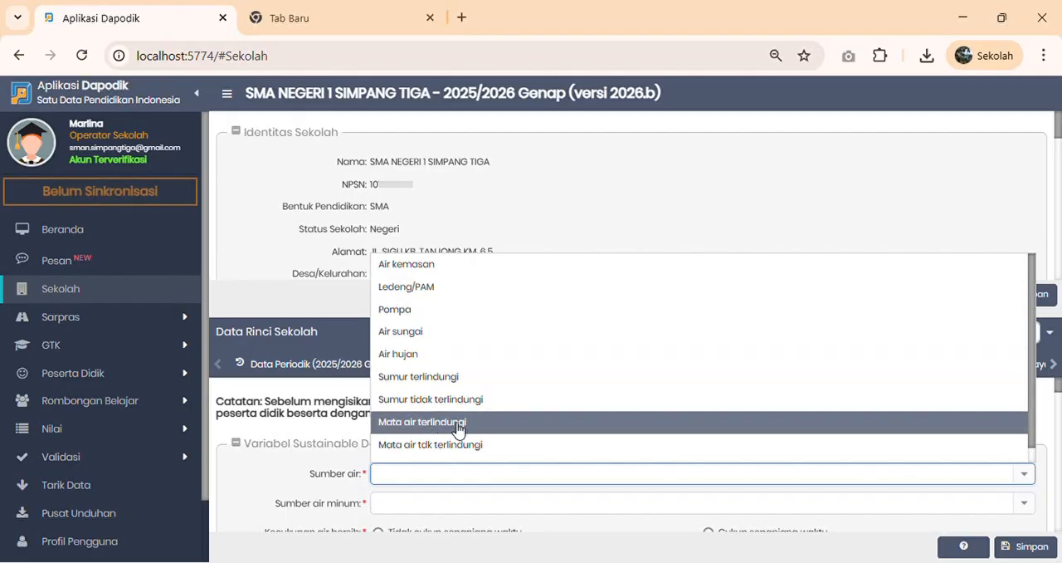
left_click(423, 376)
left_click(1026, 414)
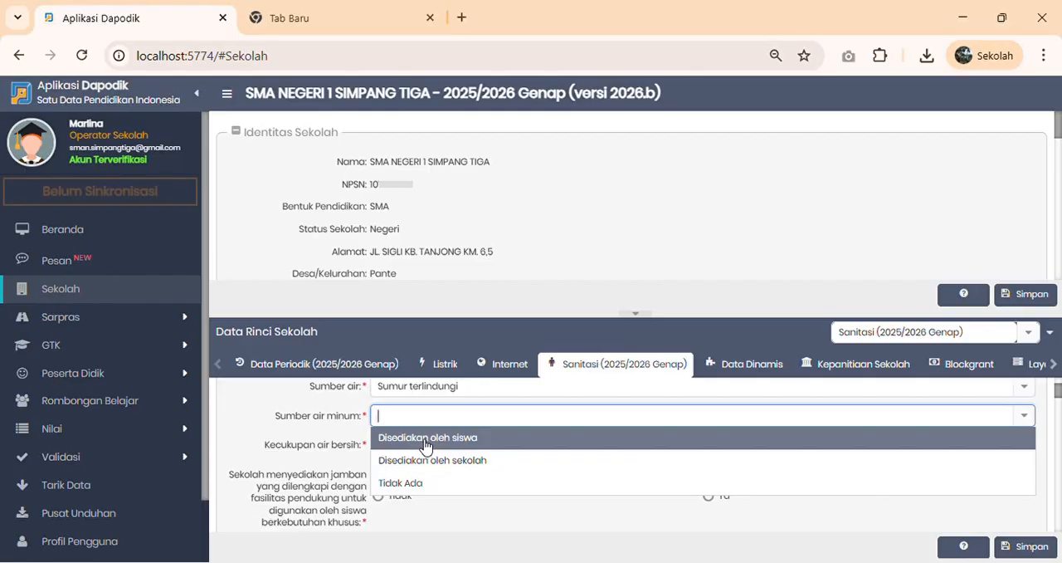
left_click(415, 484)
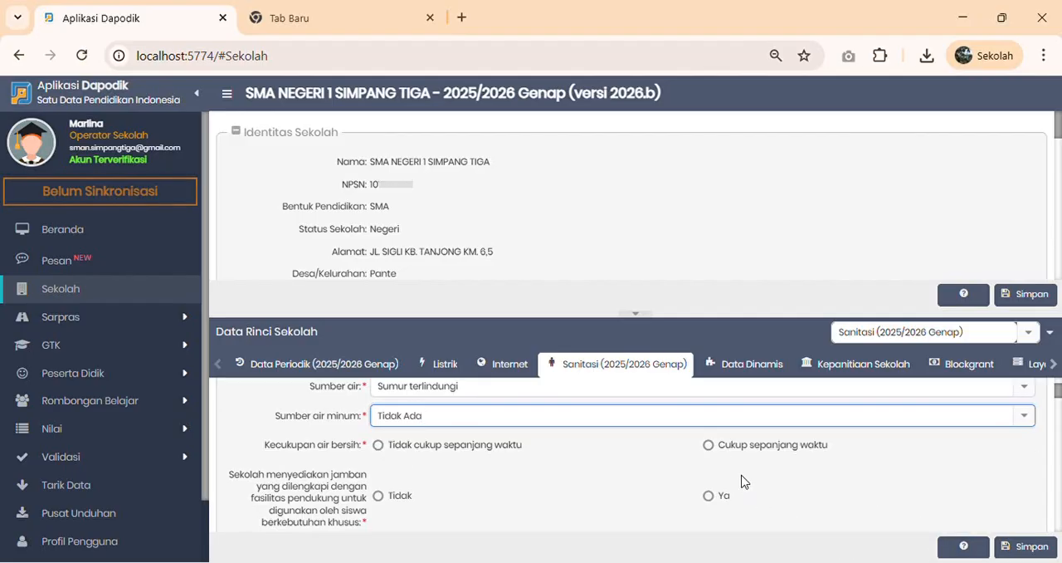
left_click(708, 445)
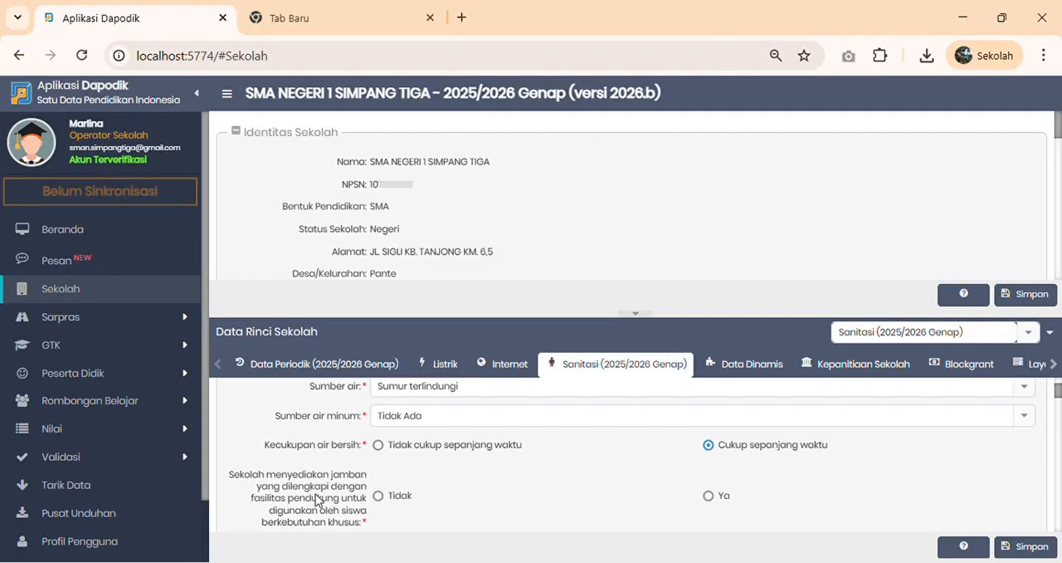
- Set the special-needs toilet question to Tidak, Tipe jamban to Leher angsa (toilet duduk/jongkok), and pembalut cadangan to Menyediakan dengan cara memberikan secara gratis
left_click(377, 495)
scroll(438, 465, "down", 1)
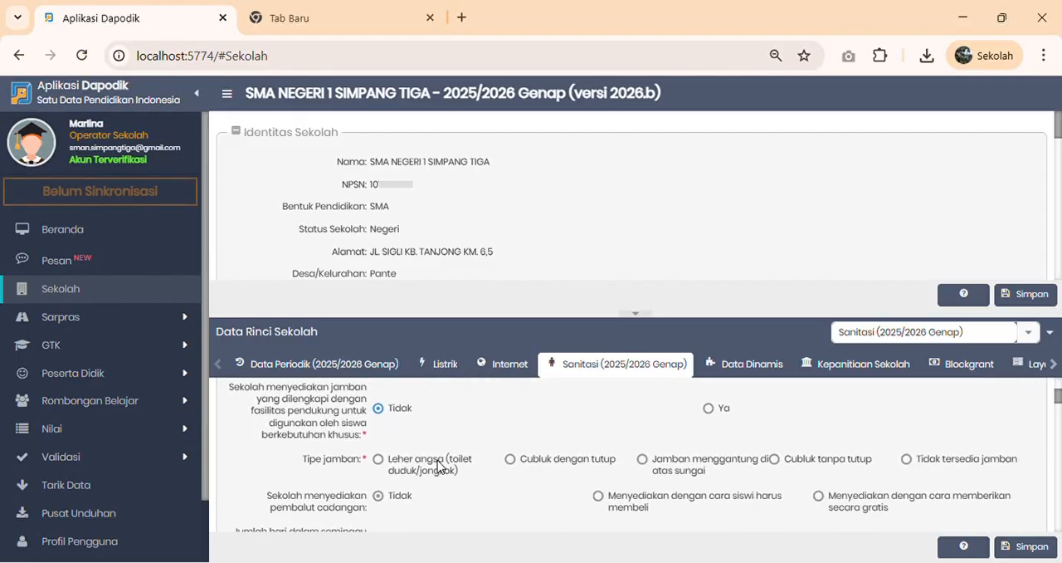
scroll(419, 488, "down", 1)
scroll(420, 488, "up", 1)
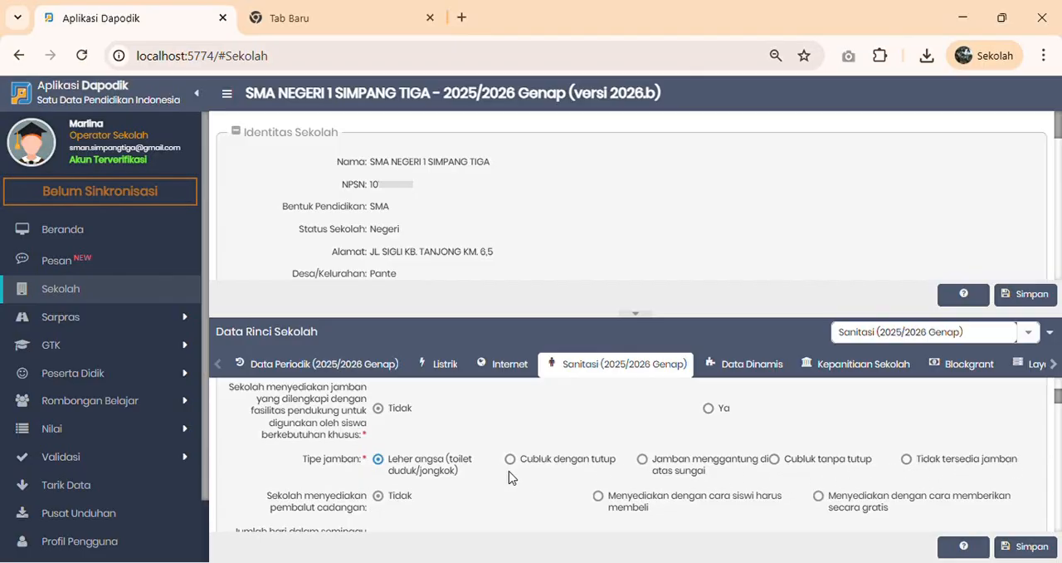
scroll(541, 469, "down", 1)
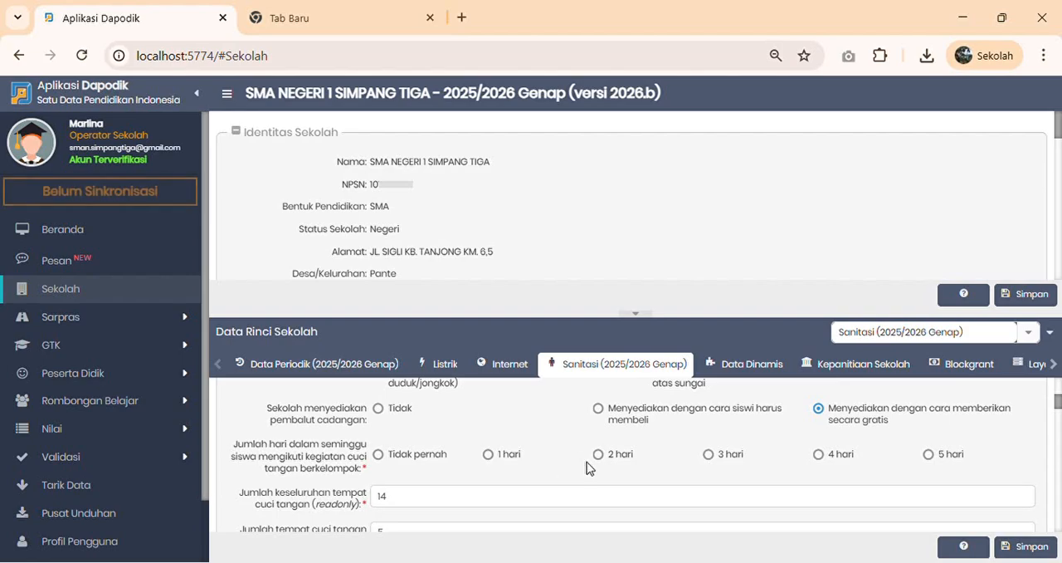
- Set the weekly group handwashing days to Tidak pernah and check the read-only total and damaged handwashing station counts
left_click(379, 454)
scroll(426, 466, "down", 2)
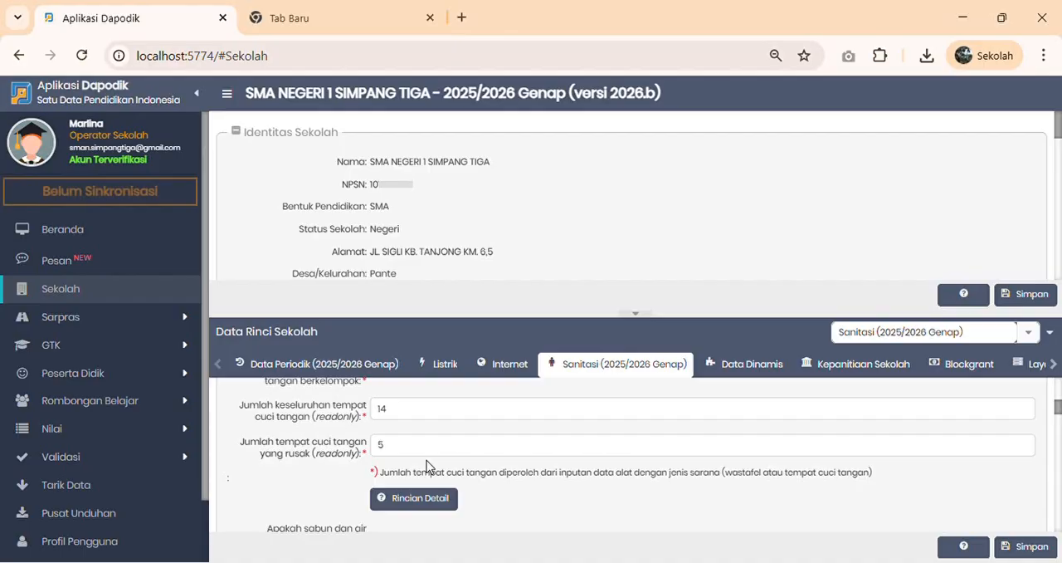
scroll(426, 465, "up", 2)
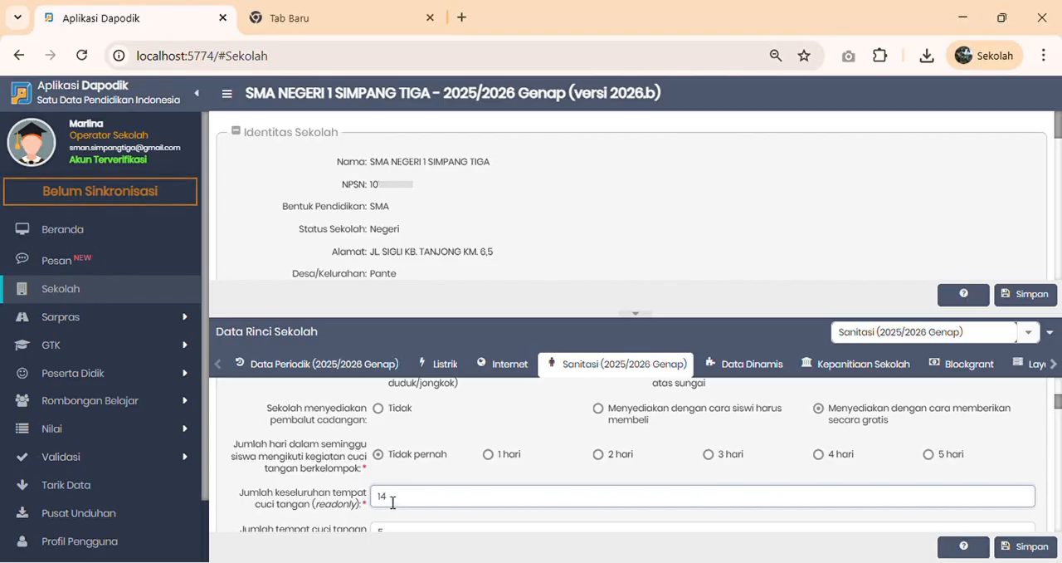
scroll(393, 501, "down", 1)
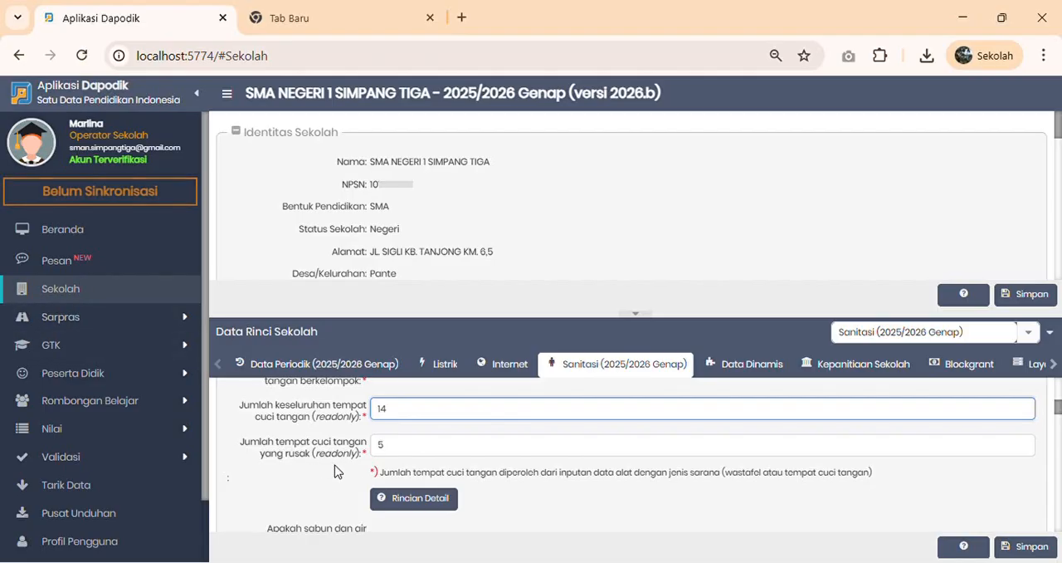
left_click(391, 453)
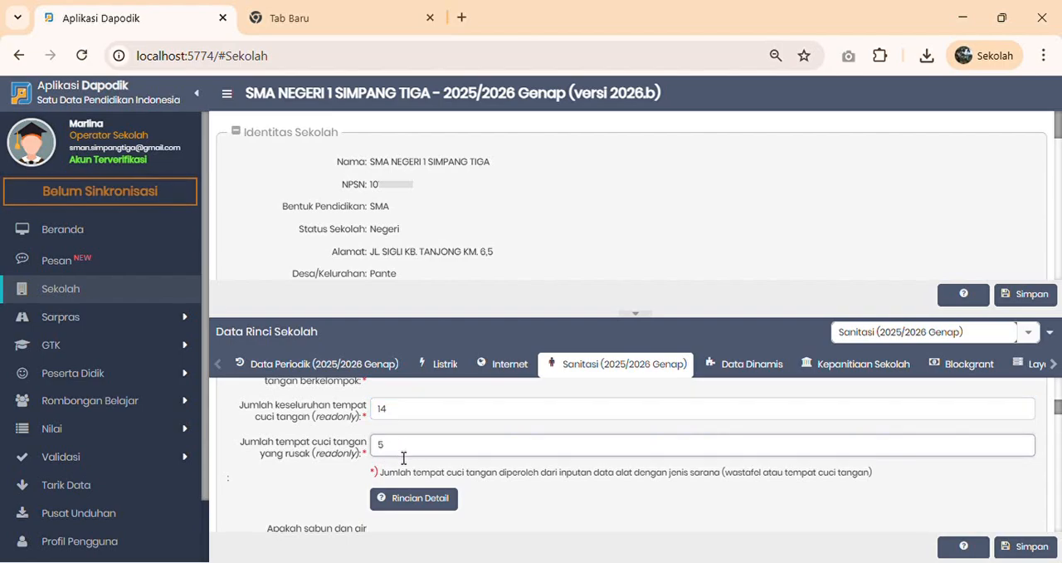
left_click(389, 457)
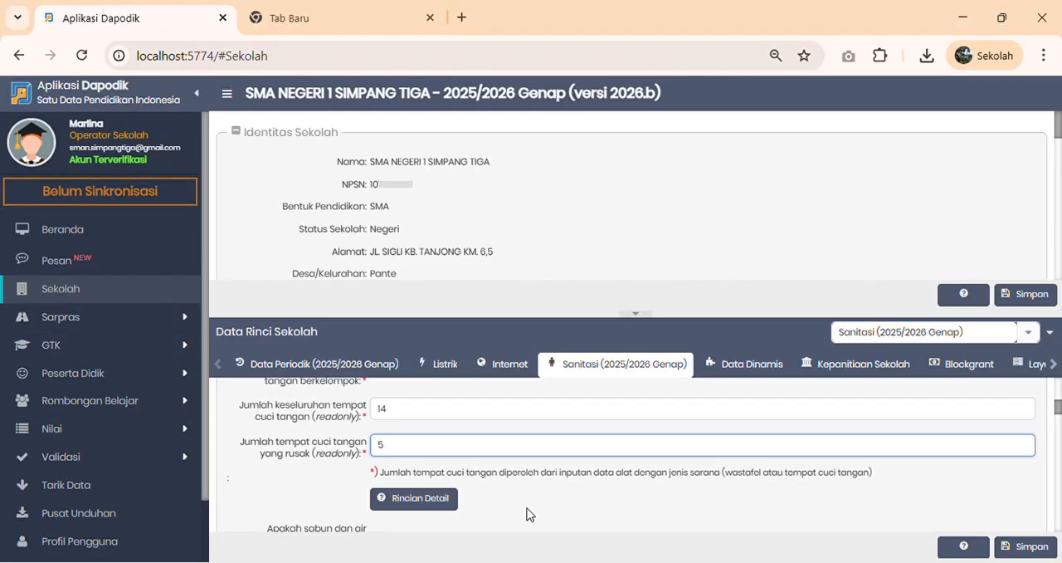
- Answer Tidak for soap and running water, choose wastewater drainage to tangki septik atau IPAL, and answer Ya for septic tank emptying
scroll(526, 513, "down", 1)
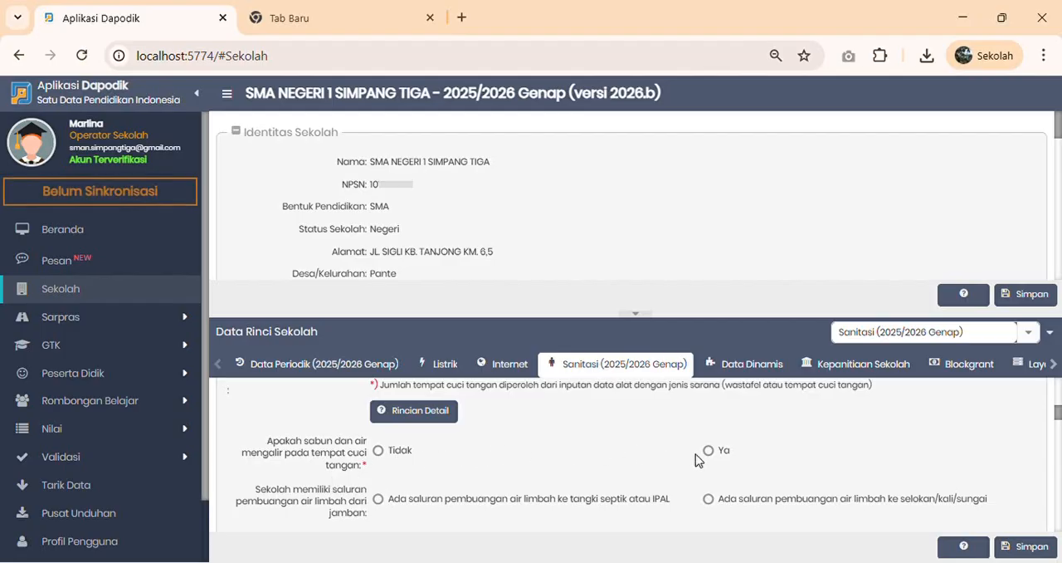
left_click(377, 451)
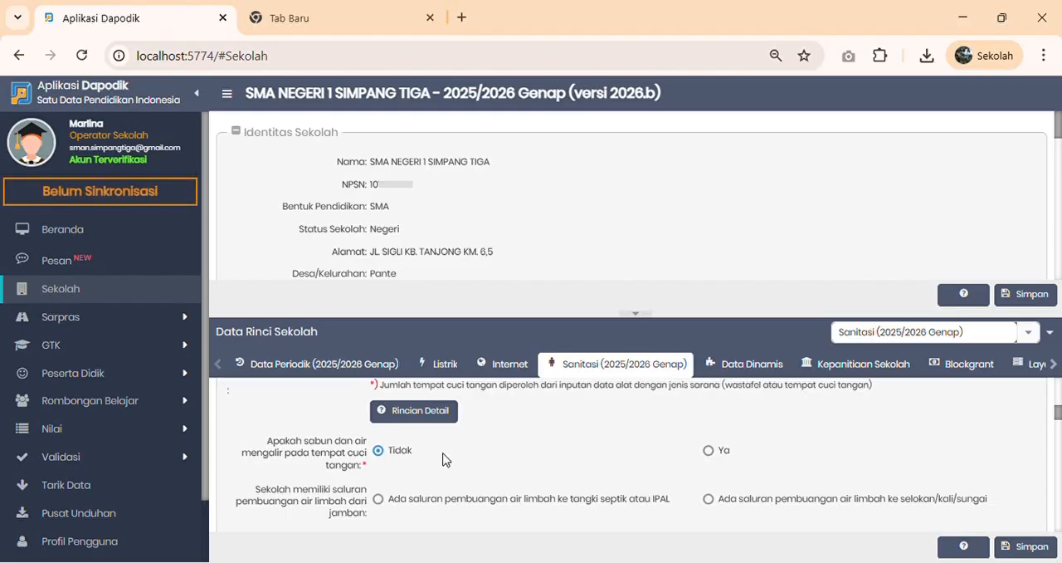
scroll(395, 435, "down", 1)
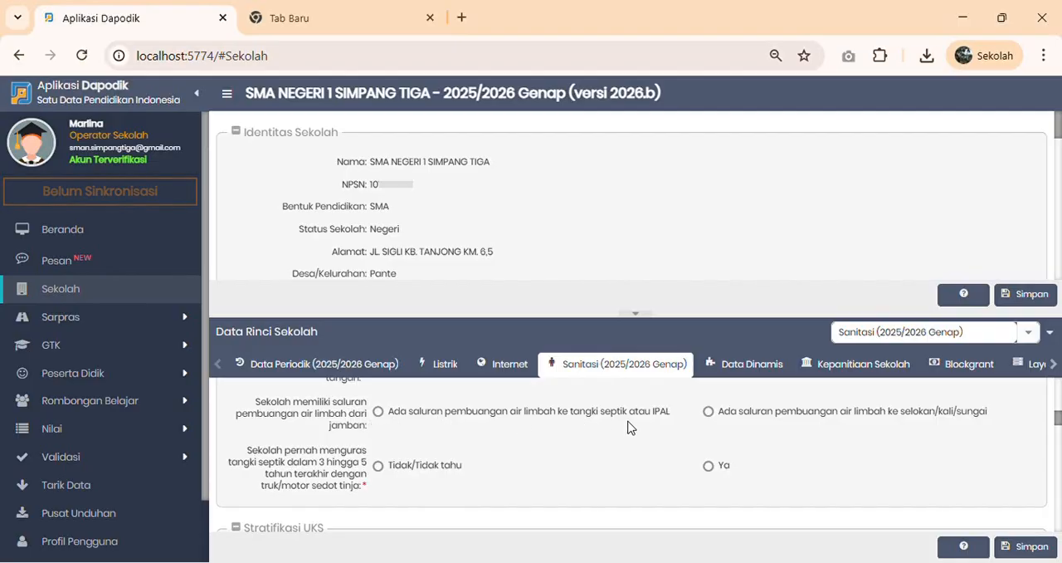
left_click(430, 423)
left_click(709, 469)
- Answer Ya for drainage ditches, classroom bins, closed bins in girls' toilets and a closed TPS, and Tidak for mirrors in girls' toilets
scroll(274, 439, "down", 2)
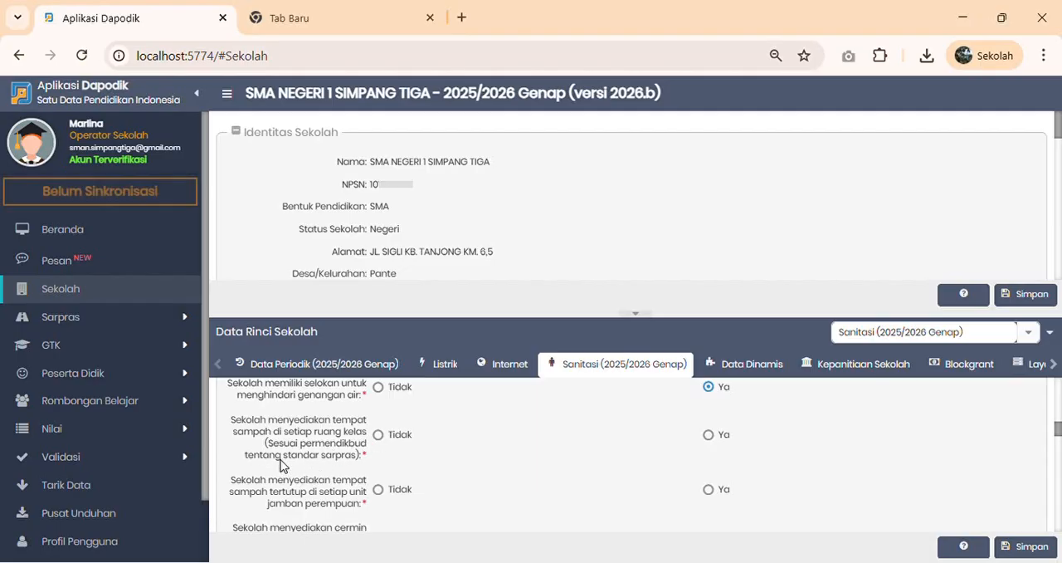
left_click(708, 436)
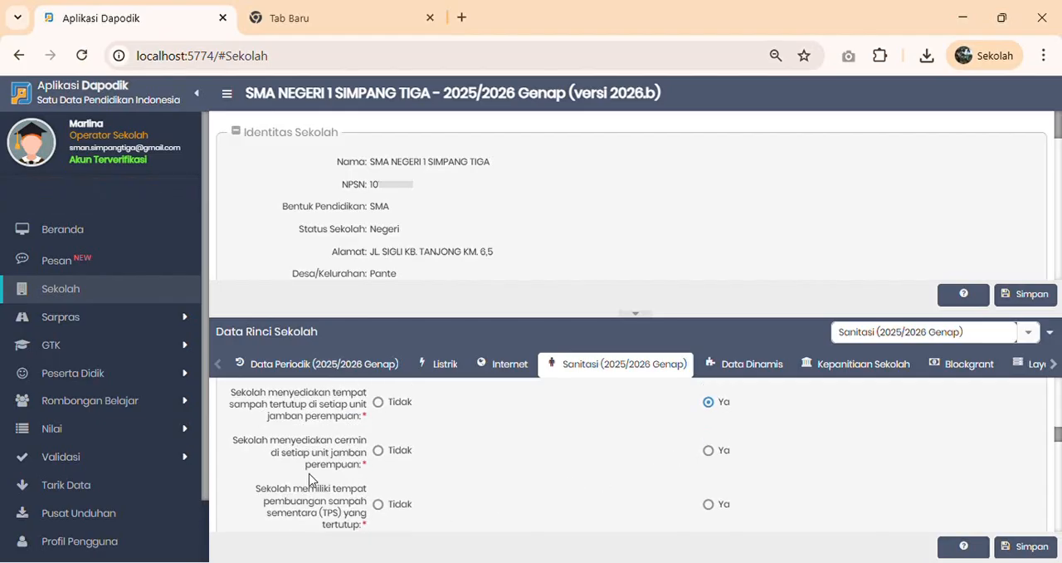
left_click(379, 450)
scroll(470, 445, "down", 1)
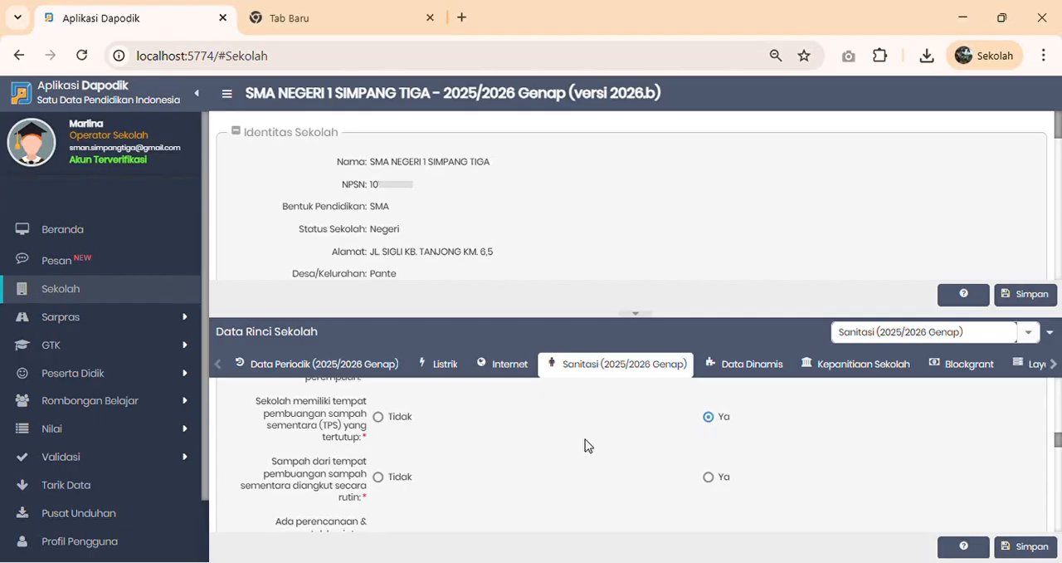
- Answer Ya for routine waste collection and Tidak for routine student sanitation activities, and tick the partnership Ada, dengan lembaga non-pemerintah
scroll(585, 444, "down", 2)
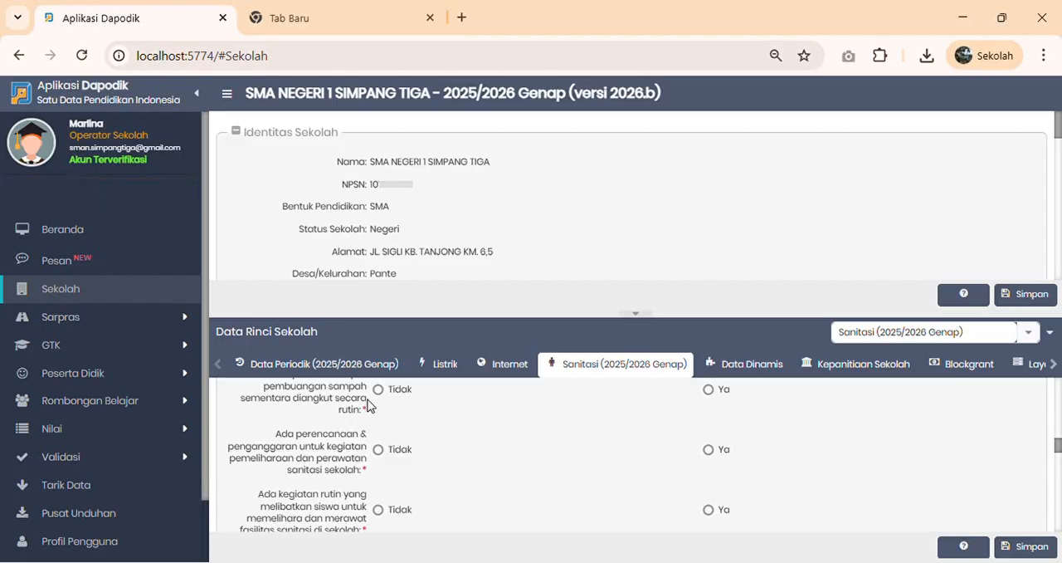
left_click(710, 391)
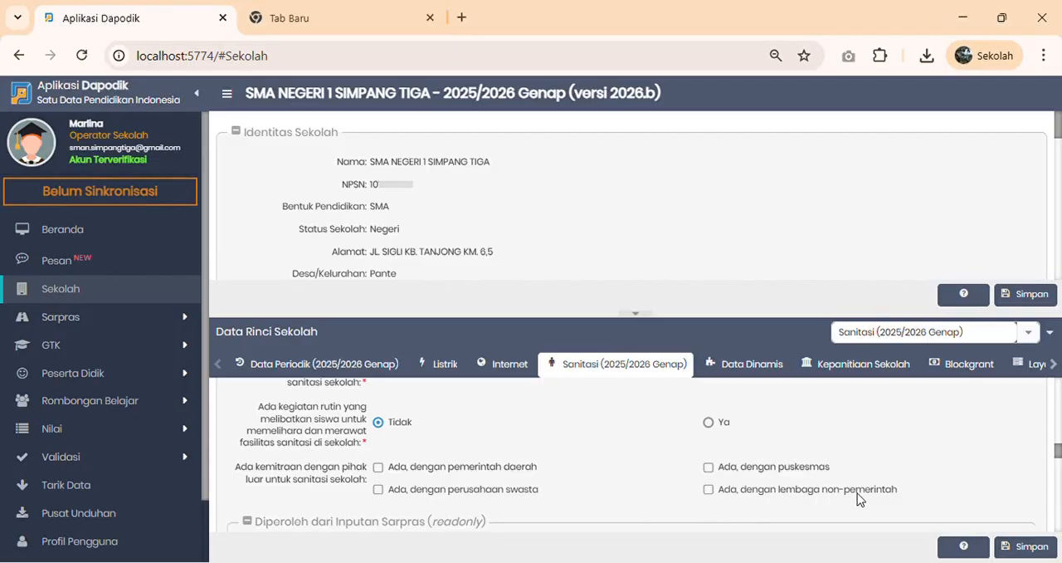
left_click(710, 489)
- Check the read-only counts of usable and unusable toilets taken from the Sarpras input
scroll(688, 488, "down", 1)
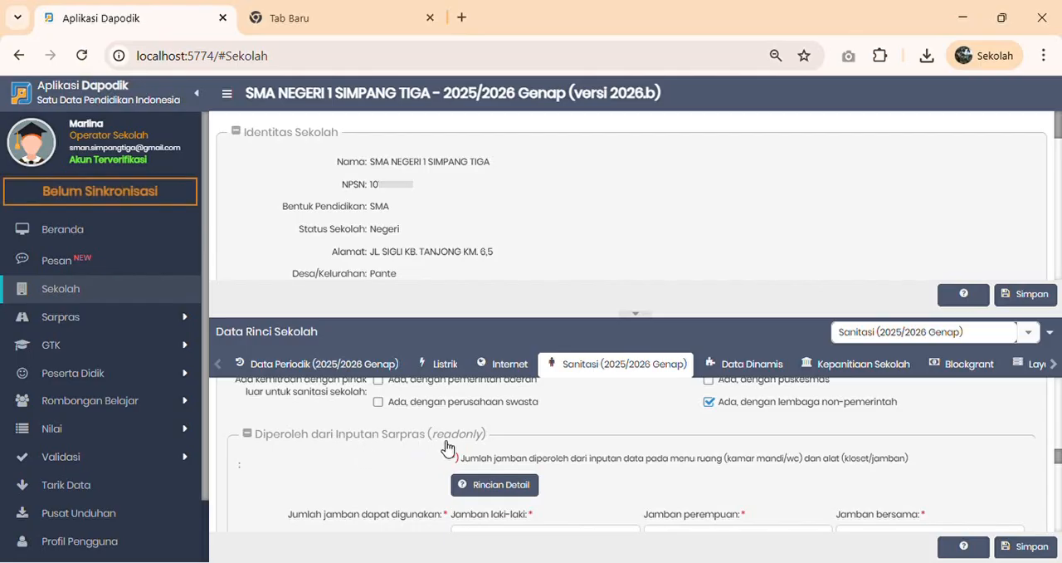
scroll(450, 445, "down", 1)
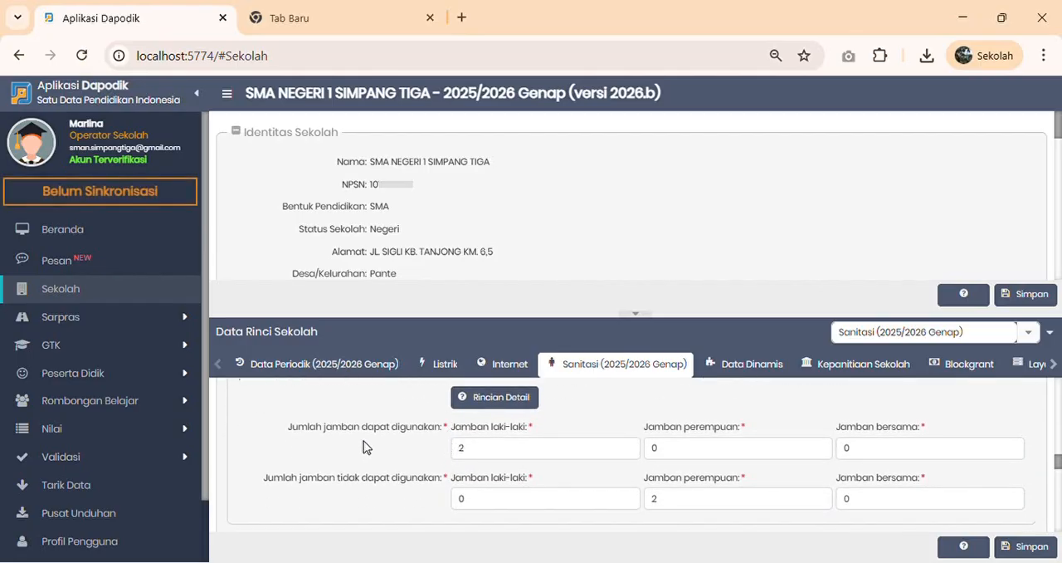
left_click(490, 456)
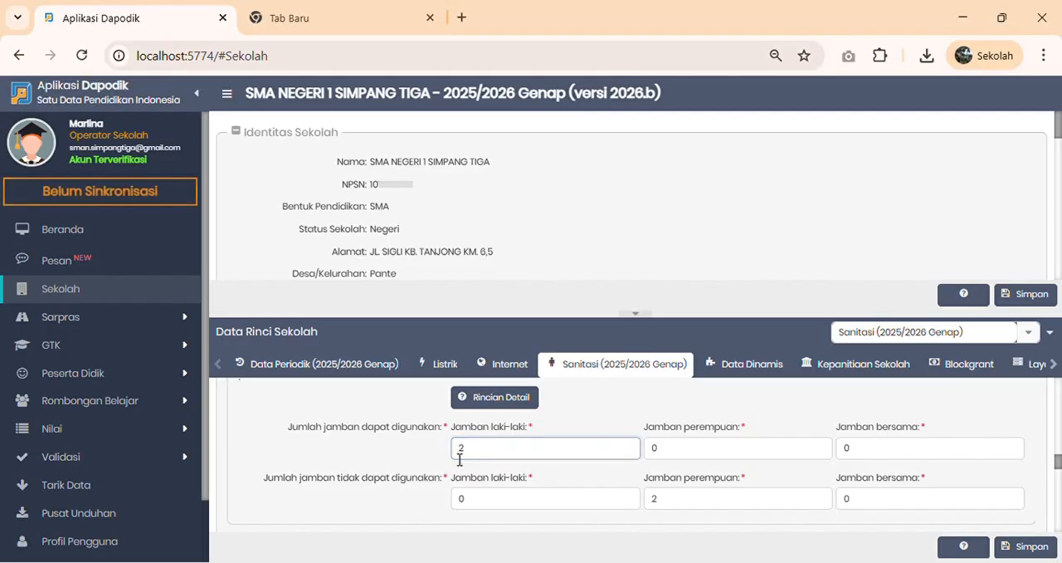
scroll(459, 459, "up", 1)
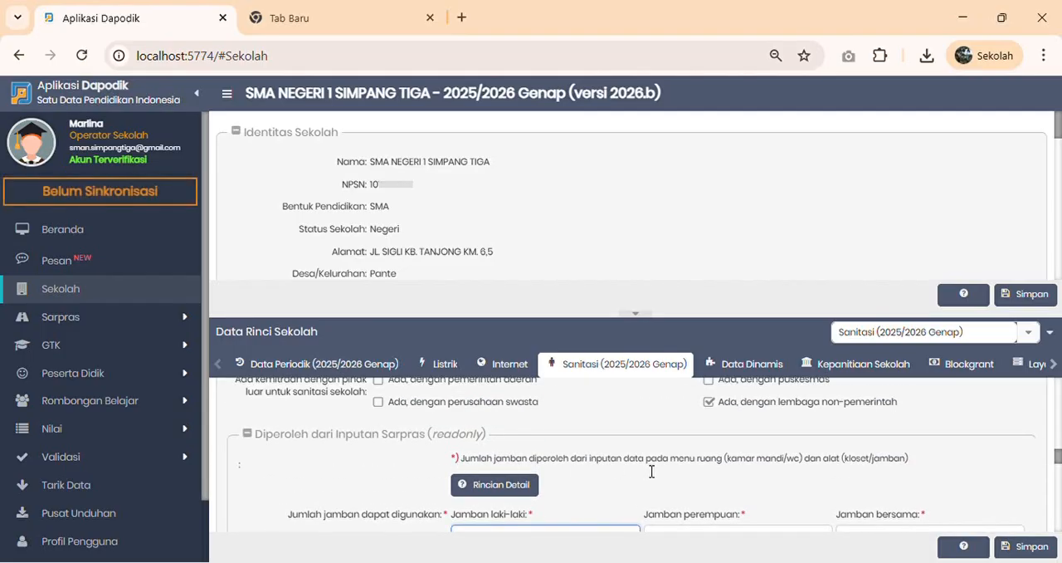
scroll(651, 470, "down", 2)
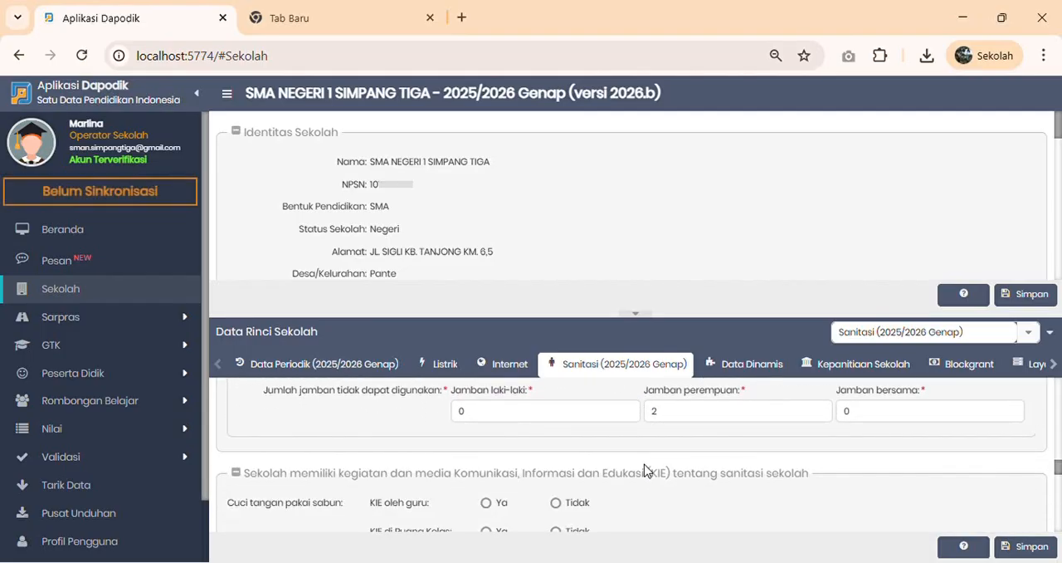
- For Cuci tangan pakai sabun, answer Ya for KIE oleh guru and di Toilet, and Tidak for Ruang Kelas, Selasar and Ruang UKS
scroll(644, 469, "down", 1)
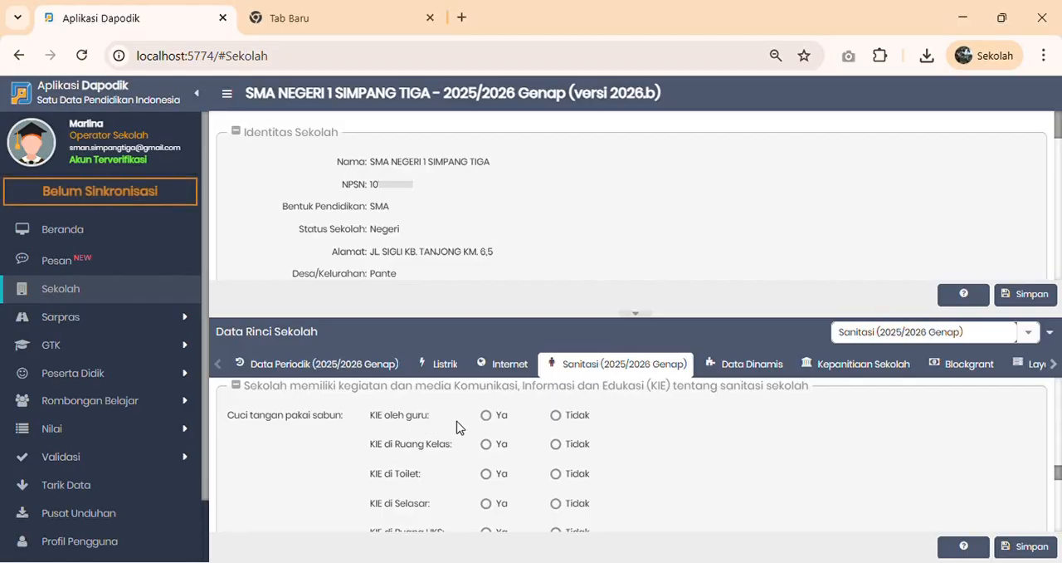
left_click(487, 414)
left_click(555, 444)
scroll(445, 483, "down", 1)
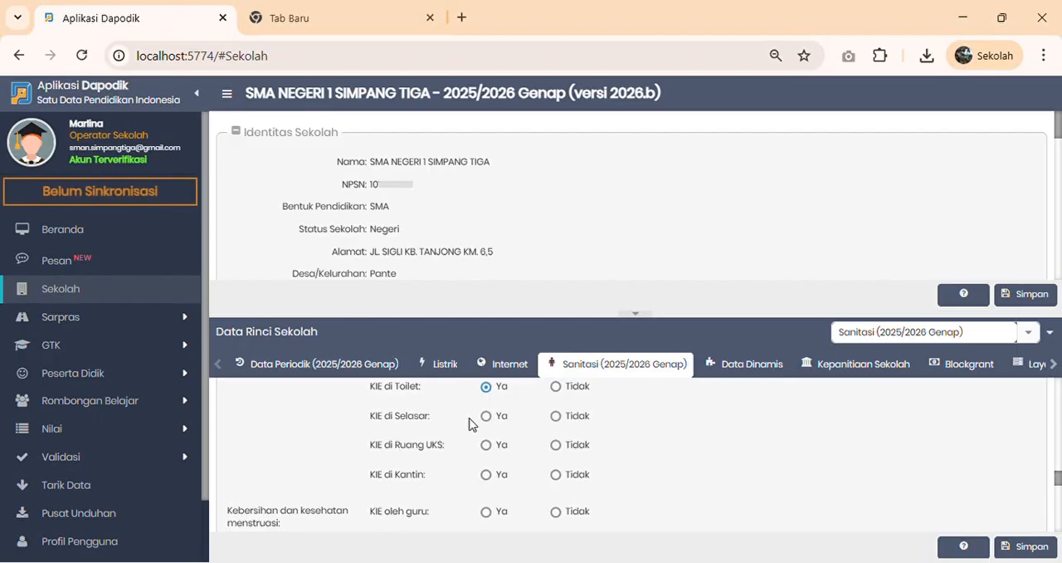
left_click(557, 416)
left_click(559, 447)
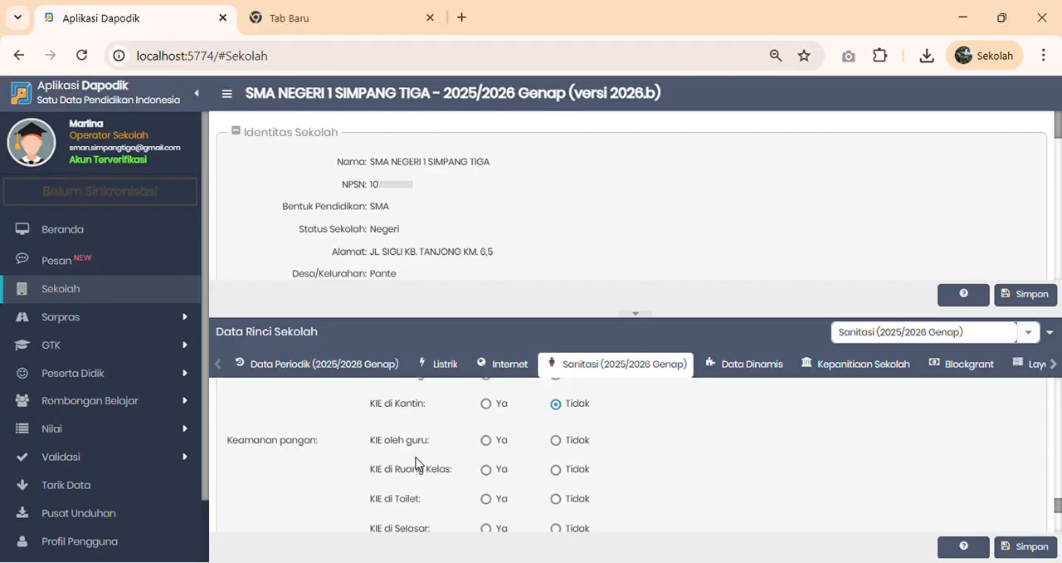
- For Keamanan pangan, answer Ya for KIE oleh guru and di Ruang Kelas, and Tidak for Toilet, Ruang UKS and Kantin
left_click(486, 441)
scroll(490, 471, "down", 2)
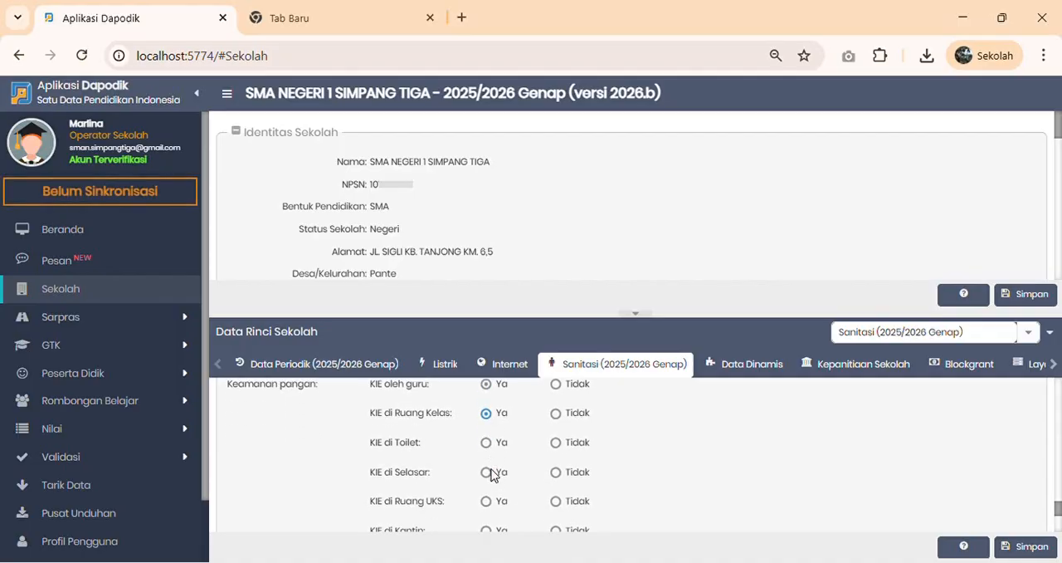
left_click(556, 410)
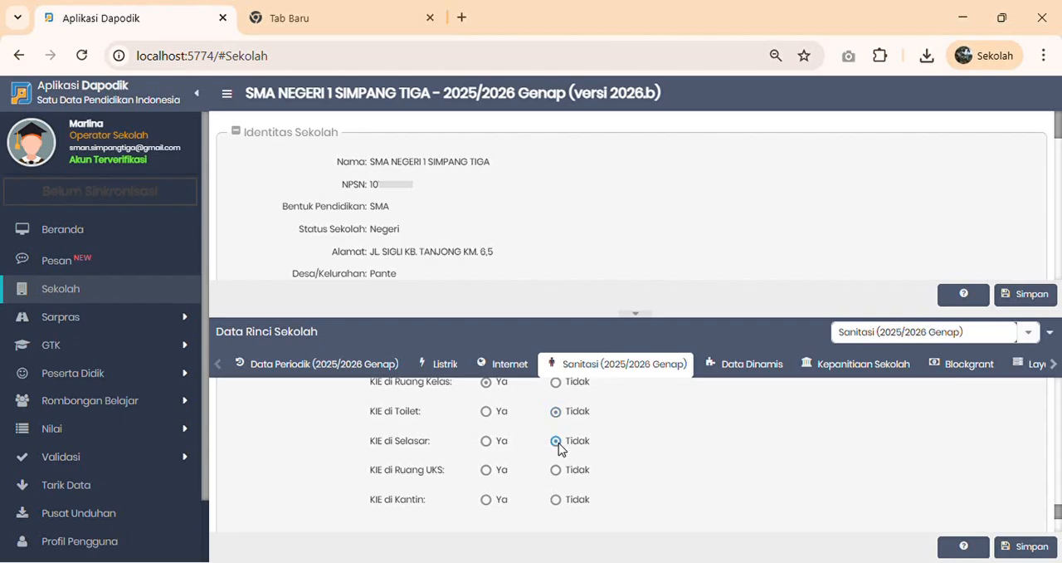
left_click(556, 469)
scroll(540, 506, "down", 2)
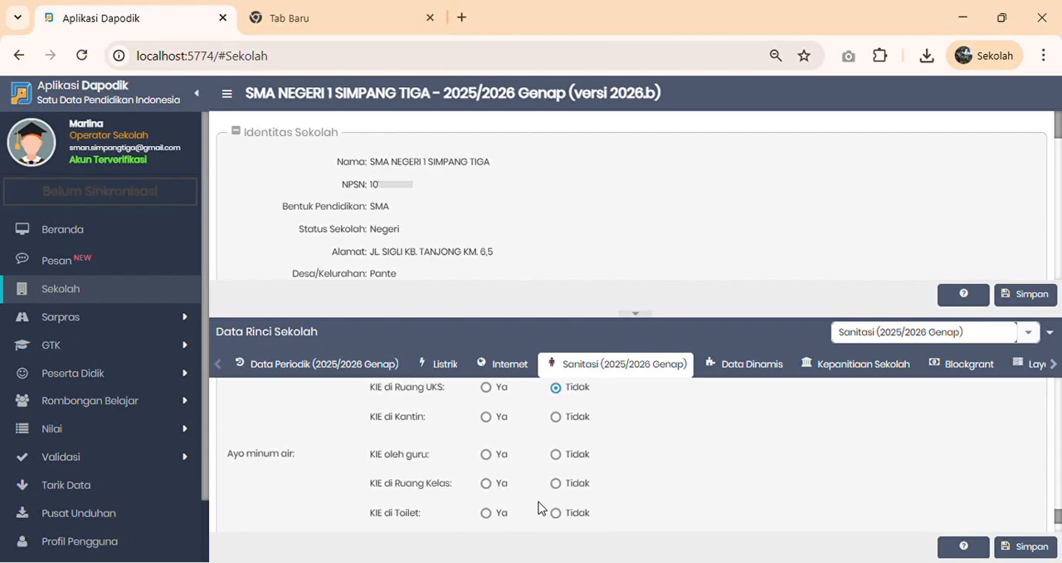
left_click(556, 416)
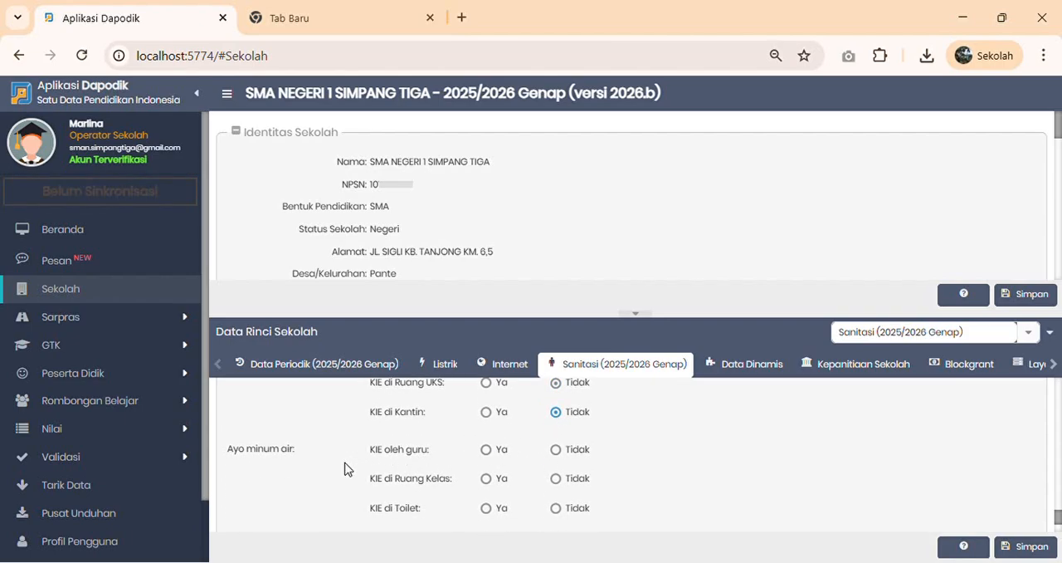
- For the last KIE topic, answer Tidak for Toilet and Selasar and Ya for Ruang UKS and Kantin, and save the sanitation data
scroll(344, 468, "down", 2)
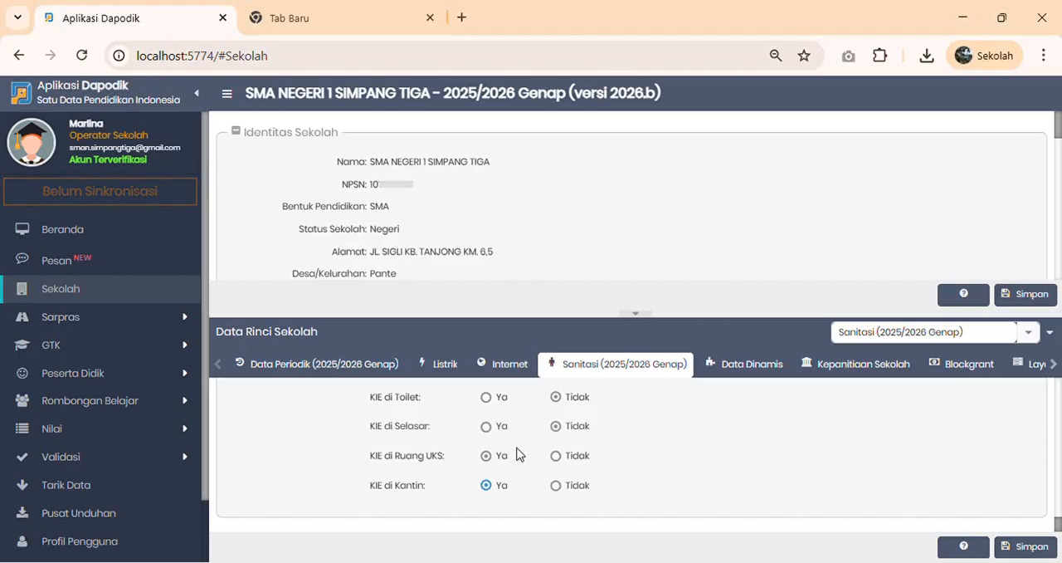
left_click(1025, 545)
- In Data Dinamis, start a new record to check the available Pertanyaan choices, and close the form without saving
left_click(744, 364)
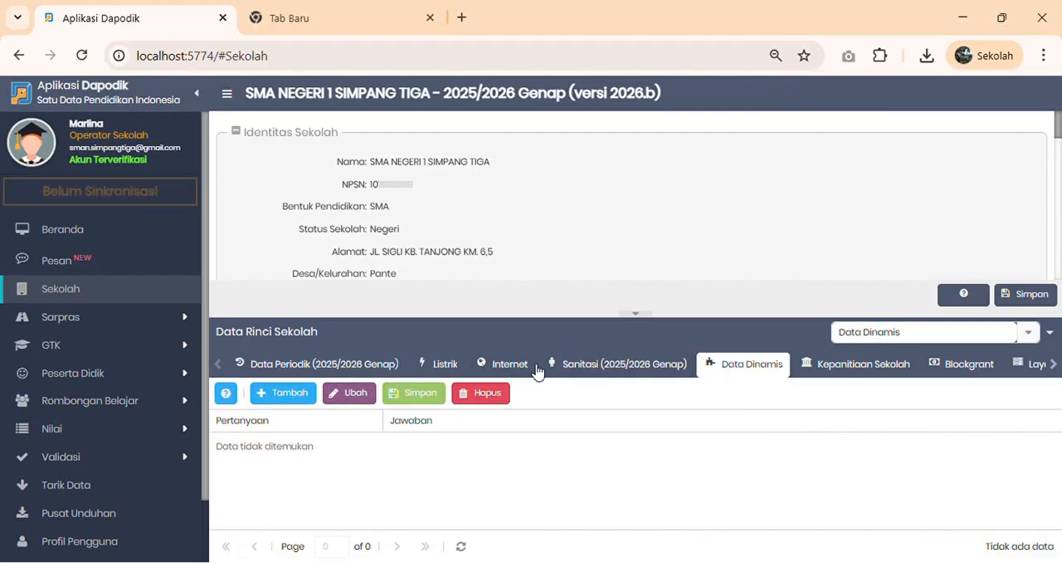
left_click(287, 395)
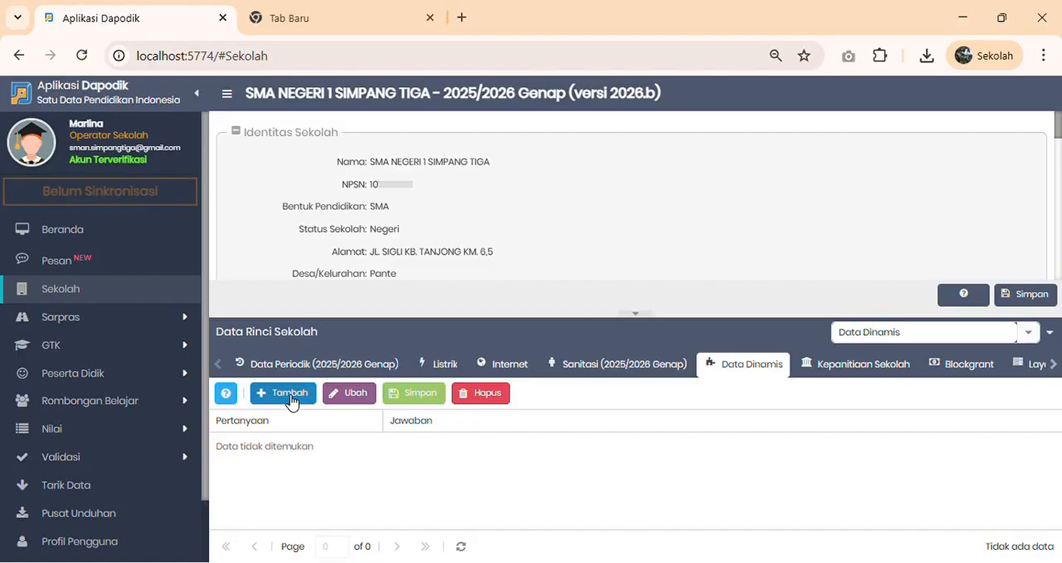
left_click(704, 264)
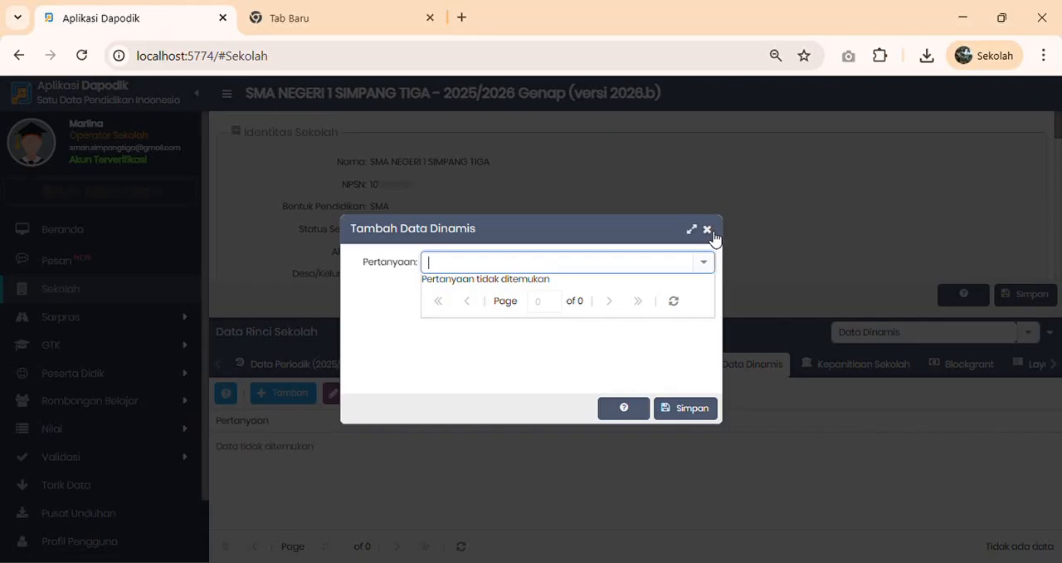
left_click(706, 230)
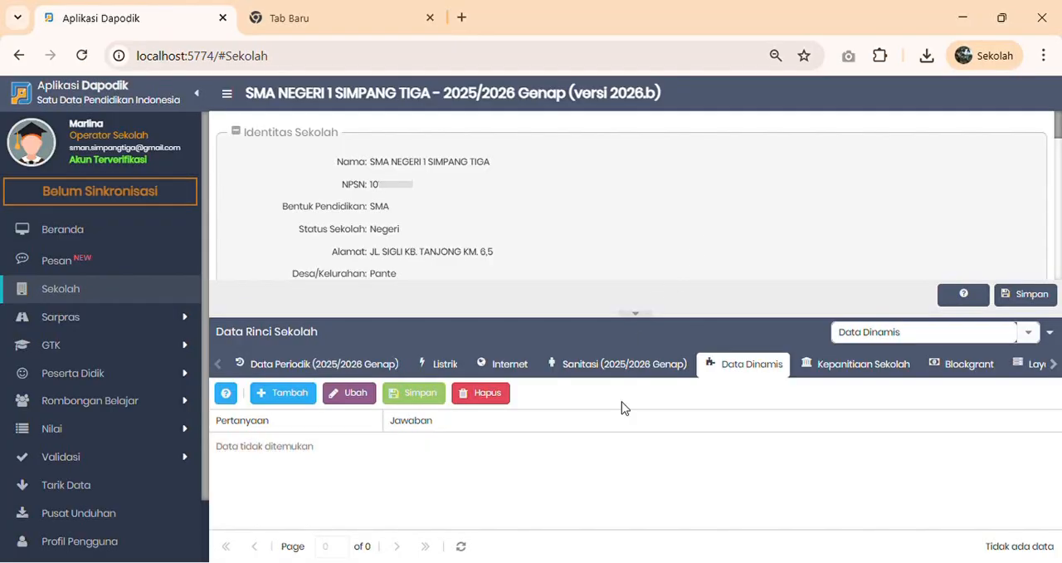
- Look over the school's Kepanitiaan Sekolah, Blockgrant and Layanan Khusus detail data
left_click(875, 369)
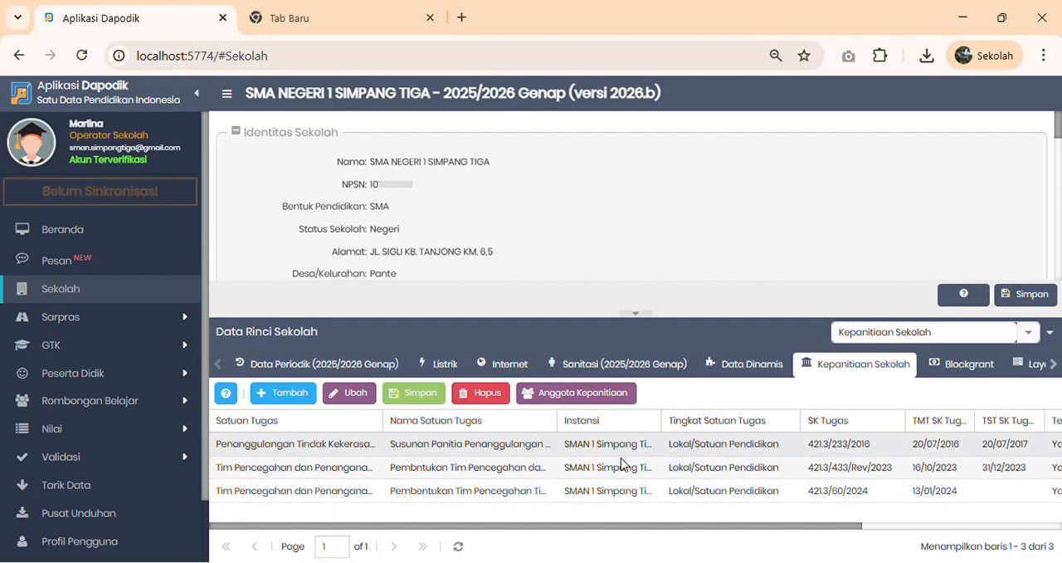
left_click(977, 369)
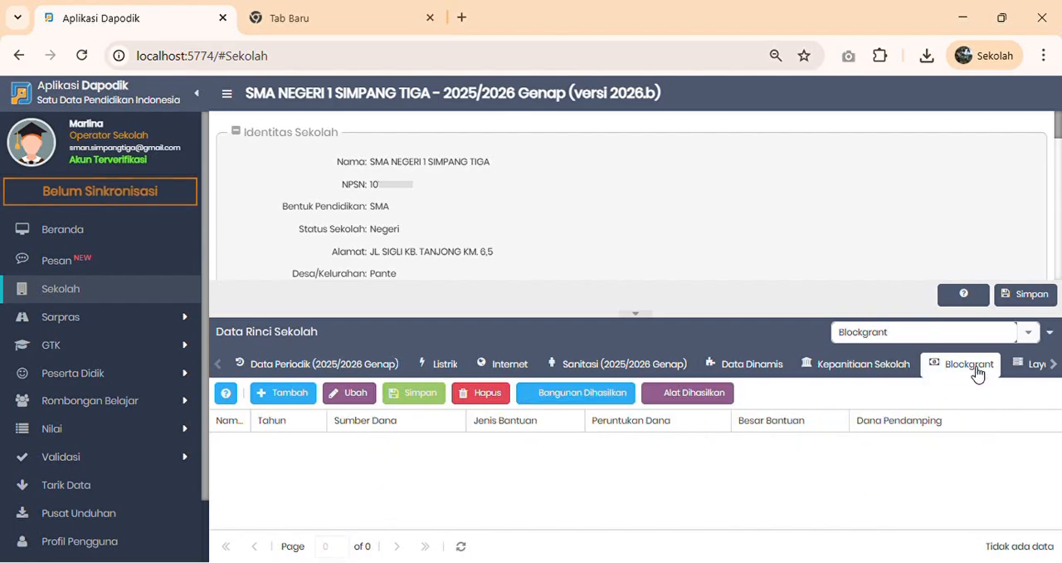
left_click(1038, 369)
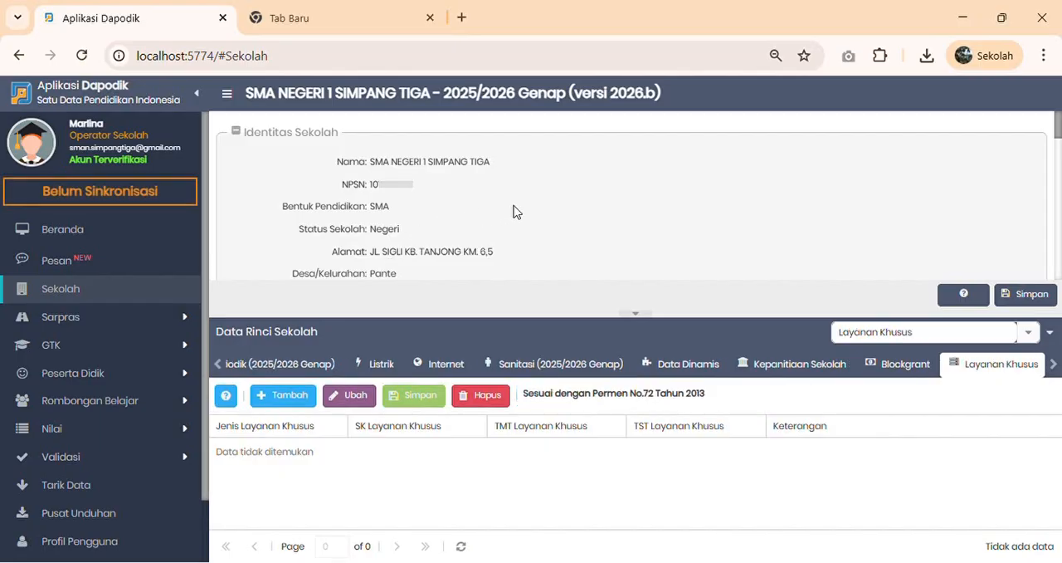